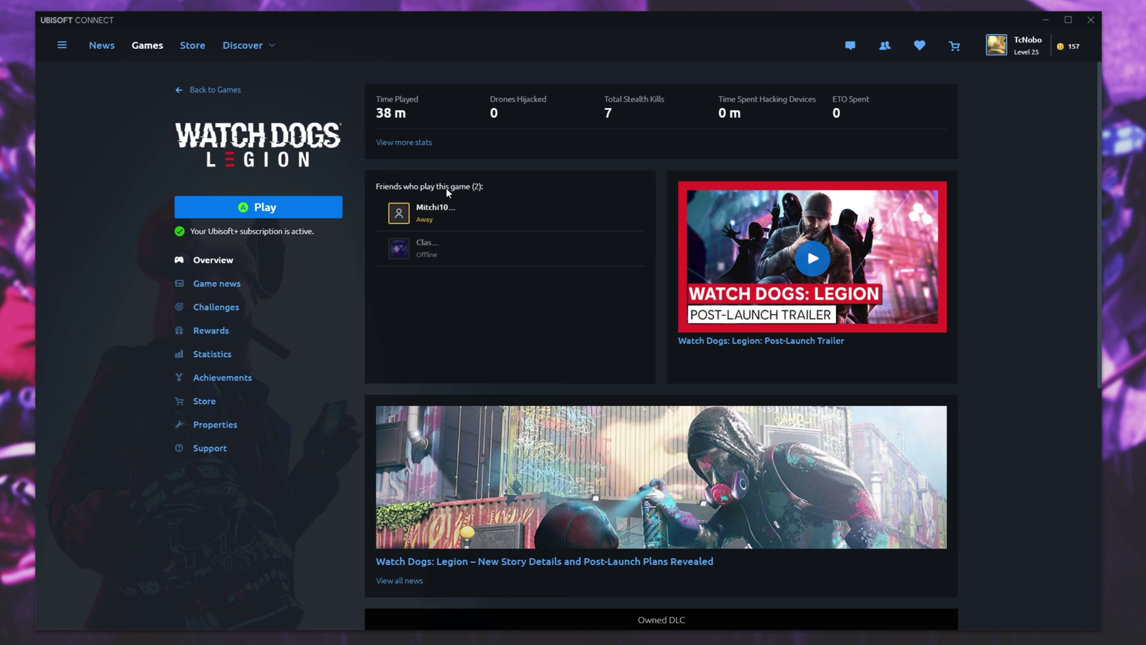
# Step: Open the Watch Dogs Legion installation folder from the game's Ubisoft Connect properties and go into its bin folder
pyautogui.click(197, 426)
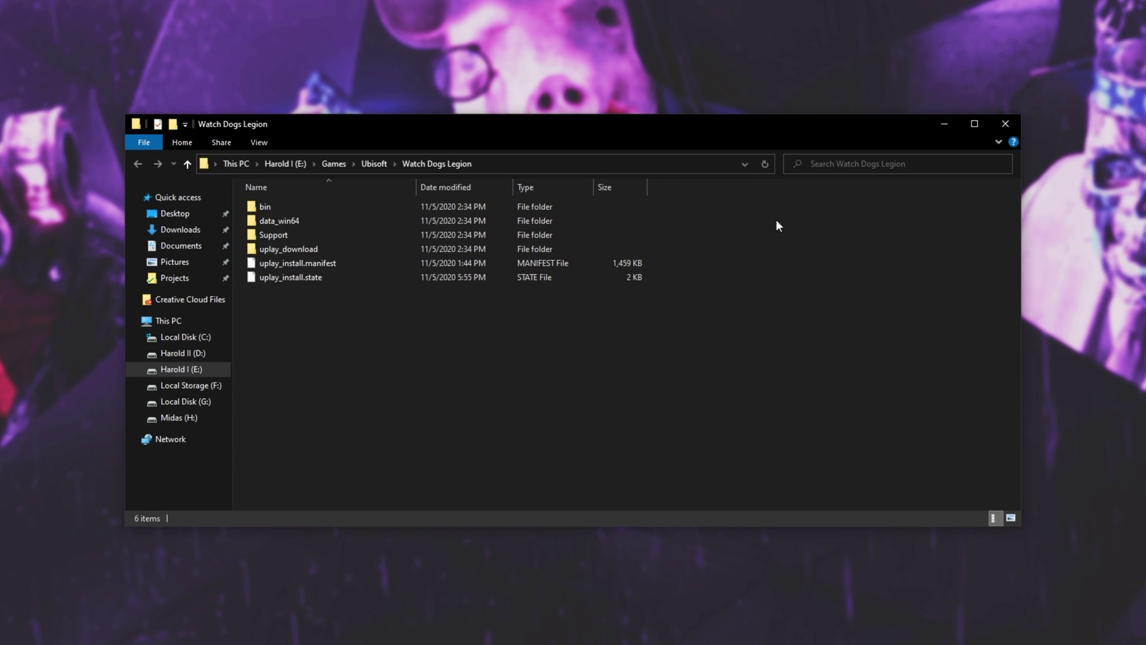
pyautogui.moveTo(705, 387); pyautogui.dragTo(646, 389)
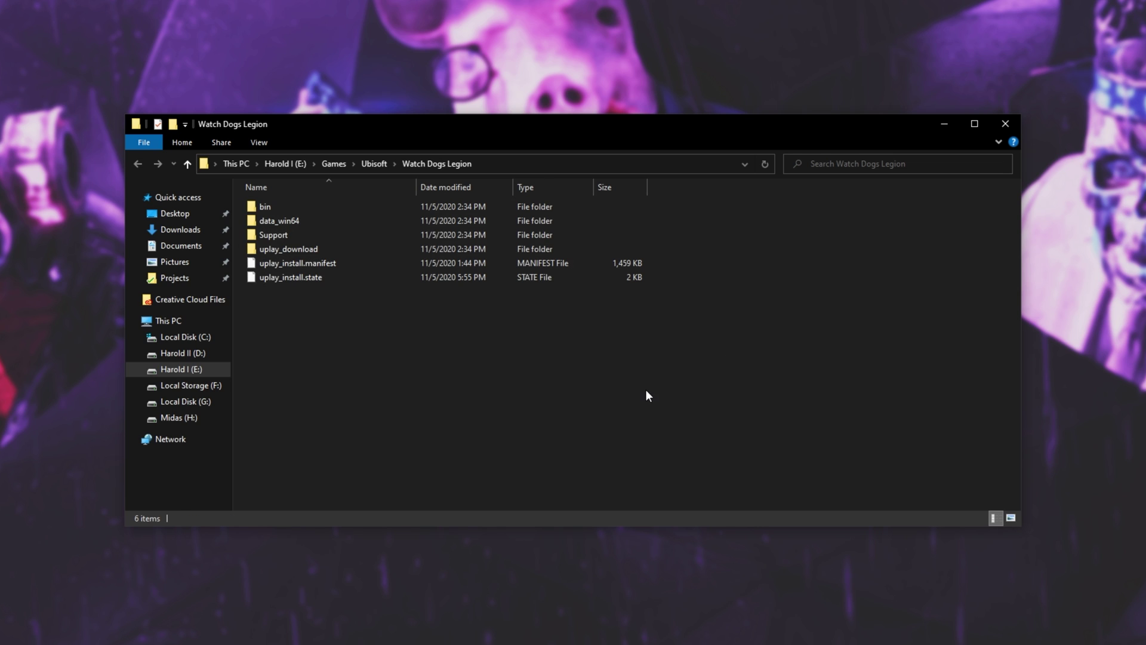
pyautogui.doubleClick(335, 204)
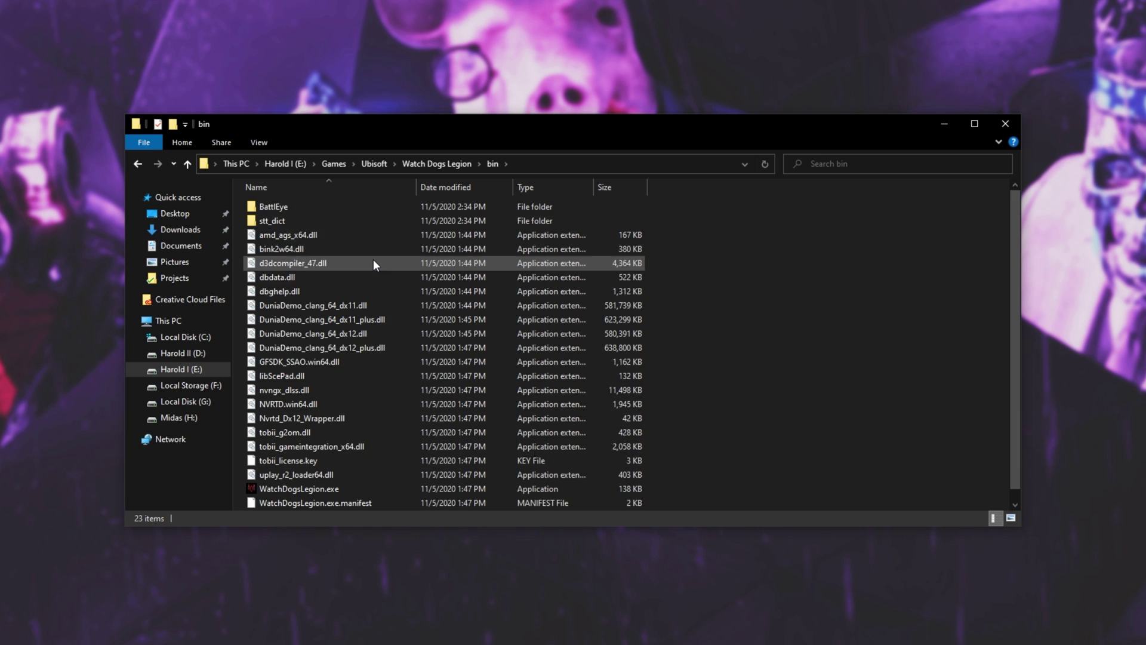
# Step: Set WatchDogsLegion.exe in the bin folder to always run as an administrator and apply the change
pyautogui.scroll(-1, 374, 259)
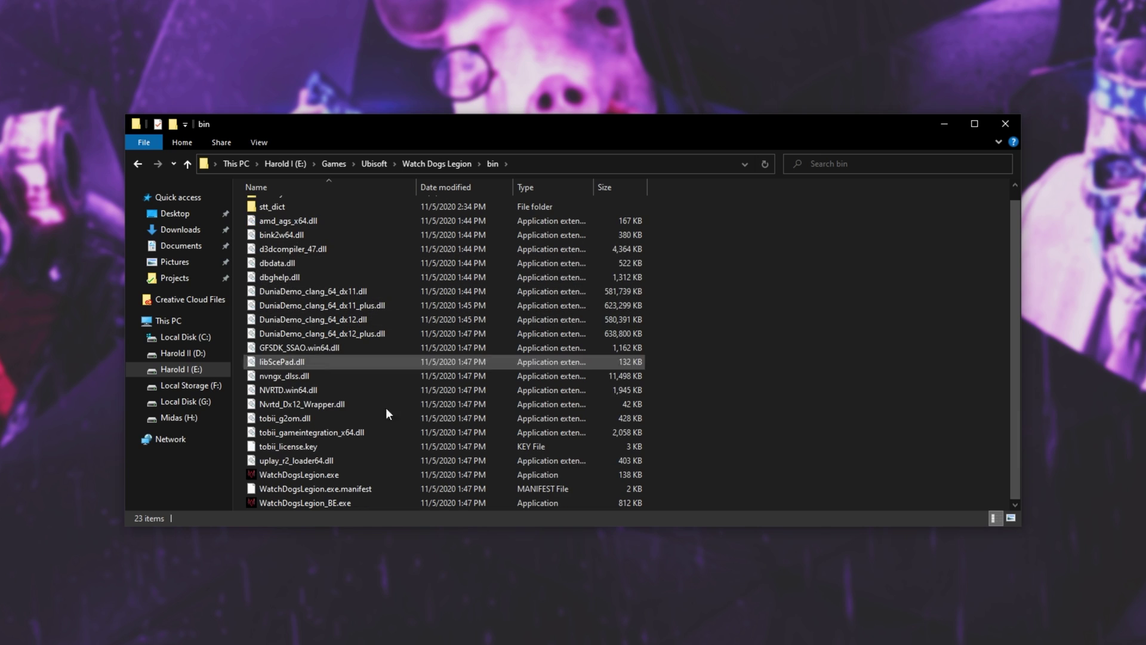
pyautogui.click(389, 475)
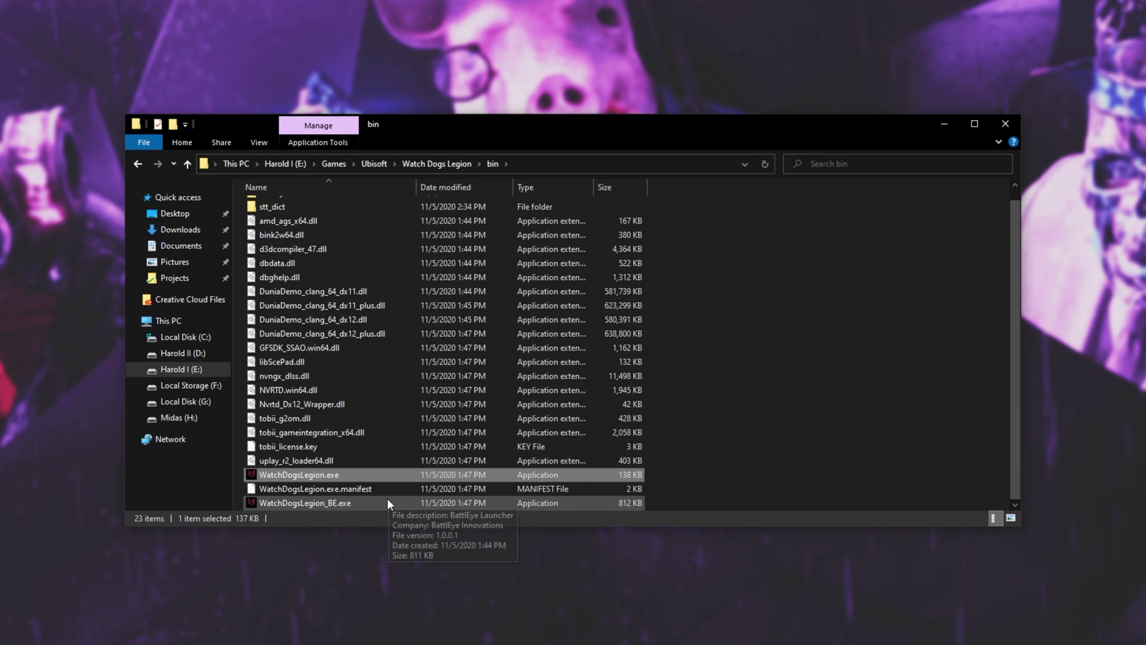
pyautogui.keyDown('ctrl'); pyautogui.click(388, 500); pyautogui.keyUp('ctrl')
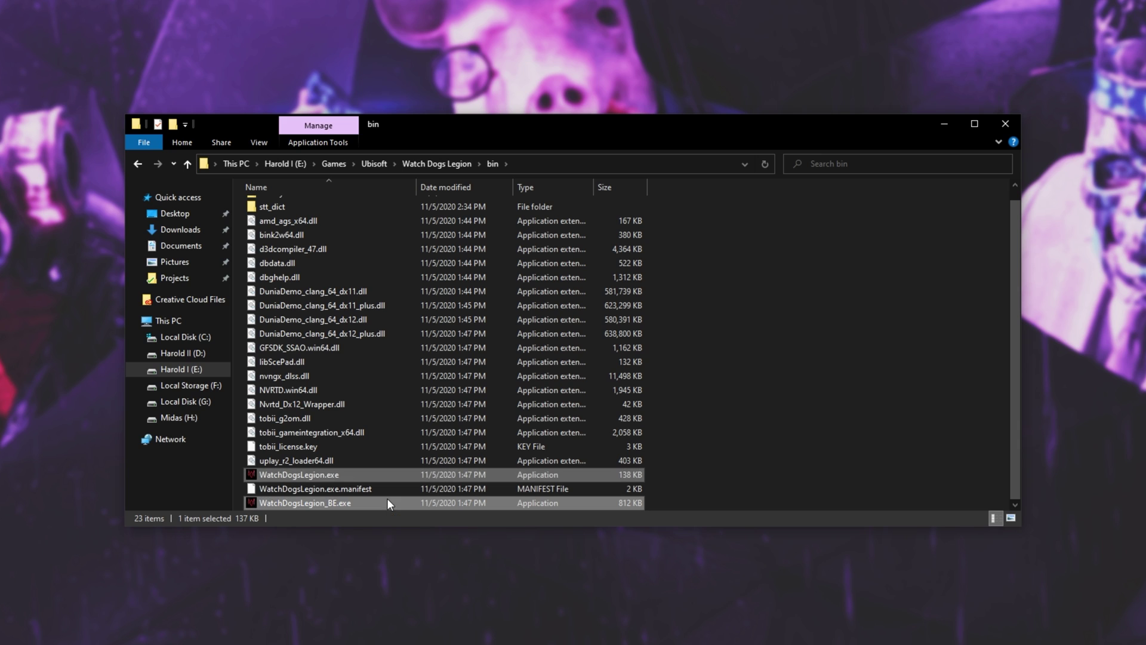
pyautogui.click(705, 503)
pyautogui.rightClick(586, 473)
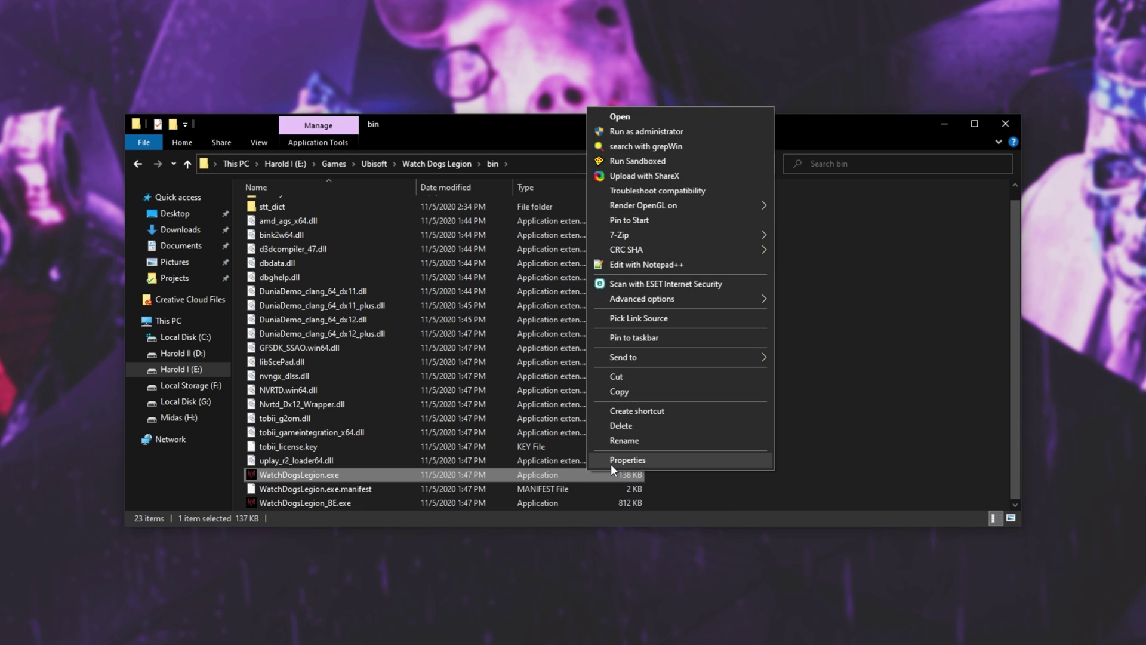
pyautogui.click(611, 464)
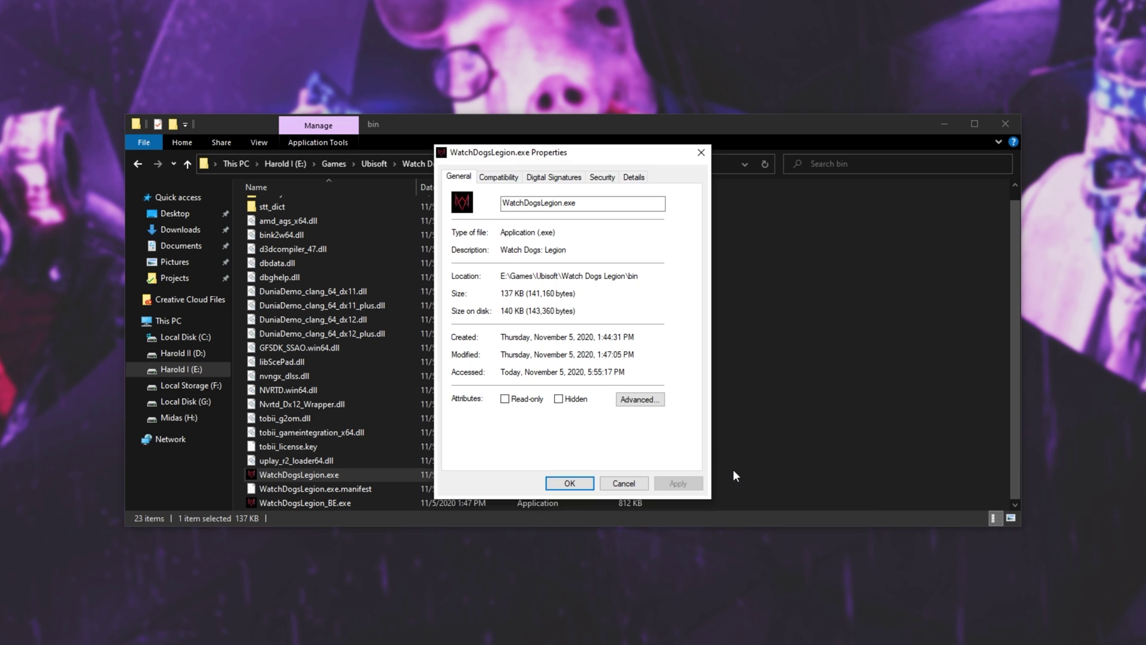
pyautogui.click(505, 177)
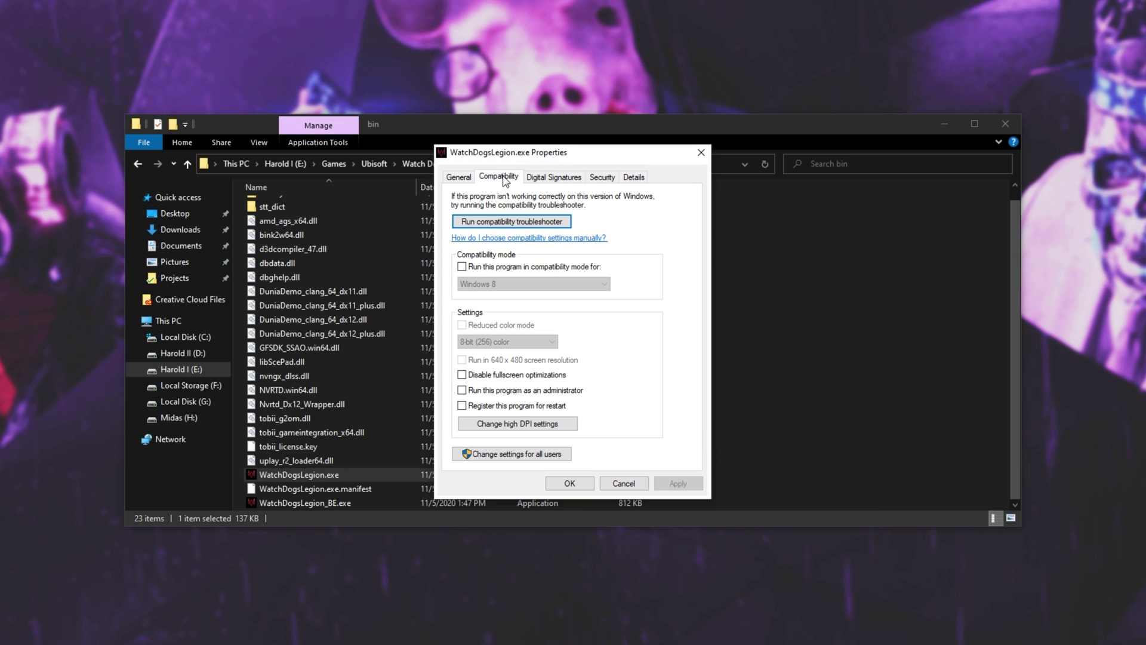
pyautogui.click(516, 391)
pyautogui.click(678, 483)
pyautogui.click(569, 483)
# Step: Set WatchDogsLegion_BE.exe to always run as an administrator in its compatibility properties
pyautogui.click(544, 502)
pyautogui.rightClick(543, 502)
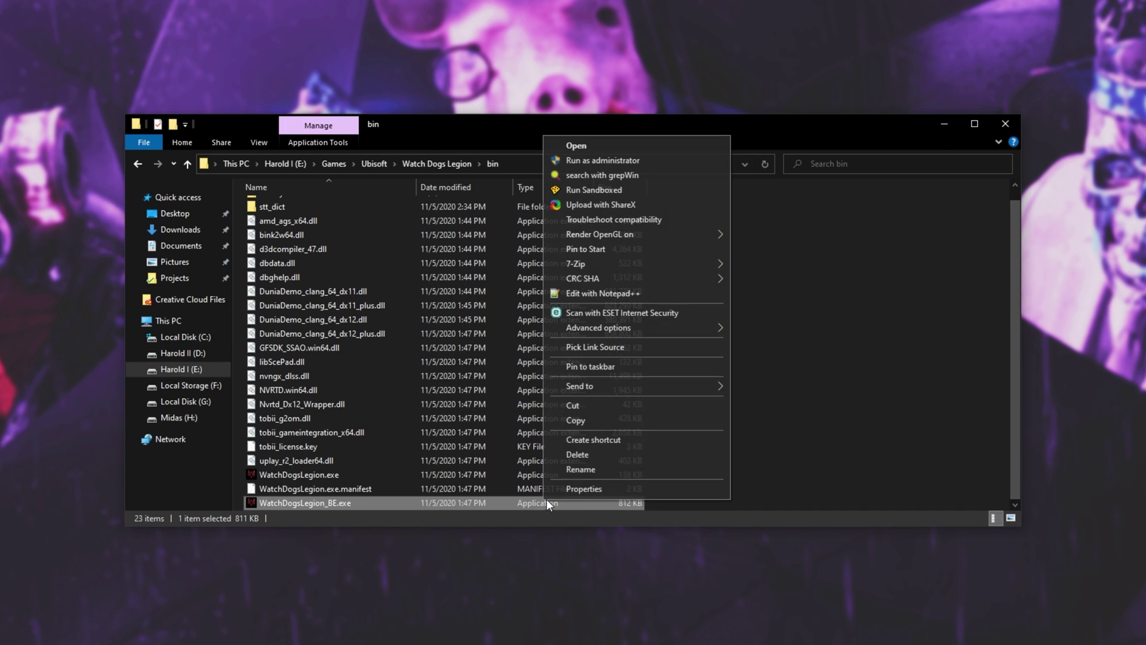
pyautogui.click(570, 486)
pyautogui.click(499, 177)
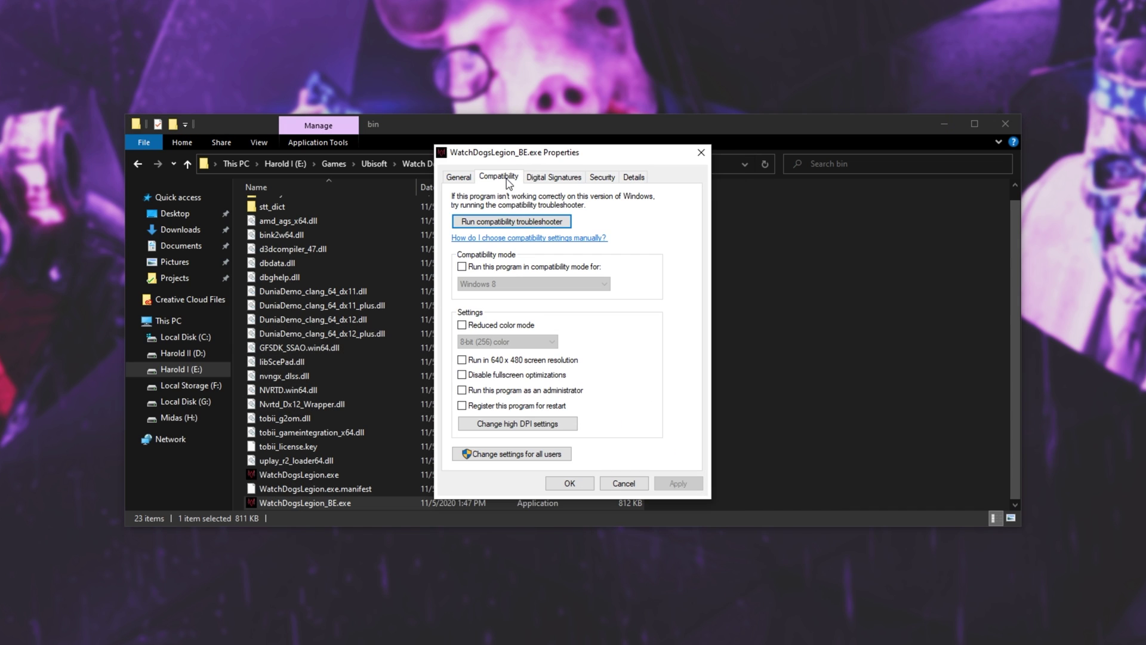
pyautogui.click(546, 393)
pyautogui.click(590, 488)
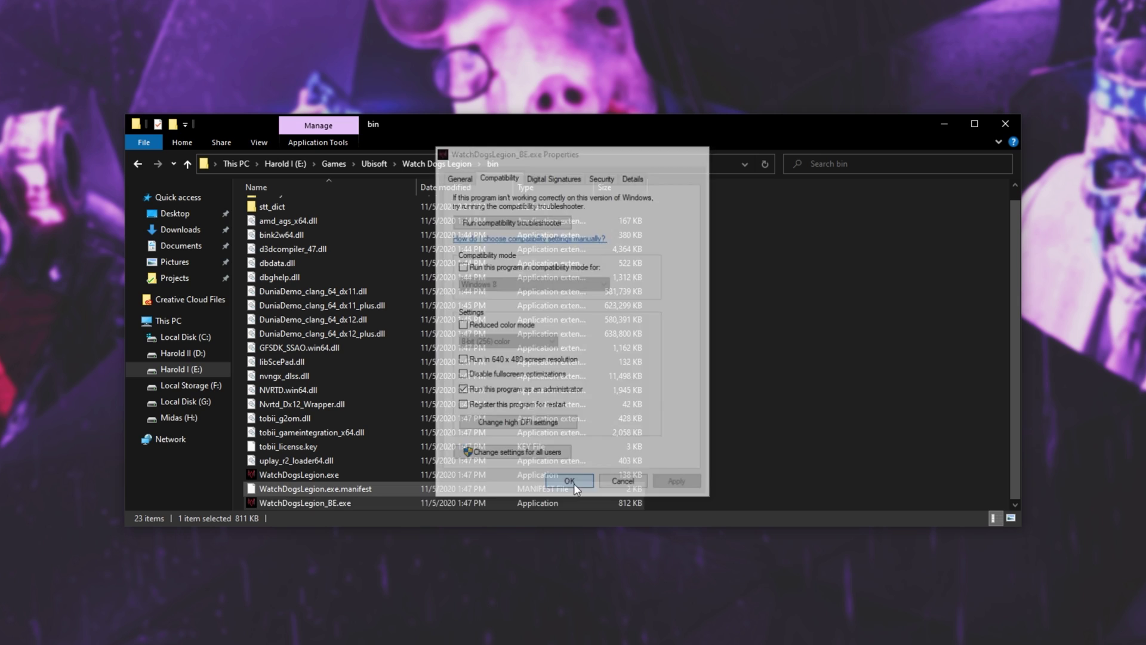
pyautogui.click(826, 471)
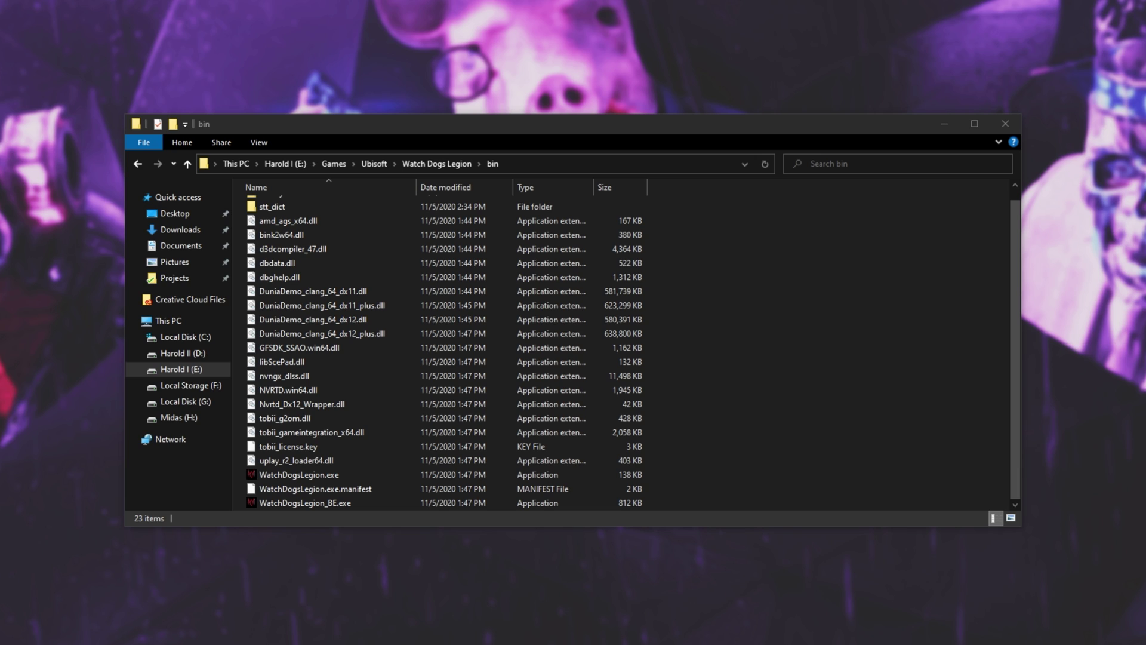
pyautogui.click(781, 423)
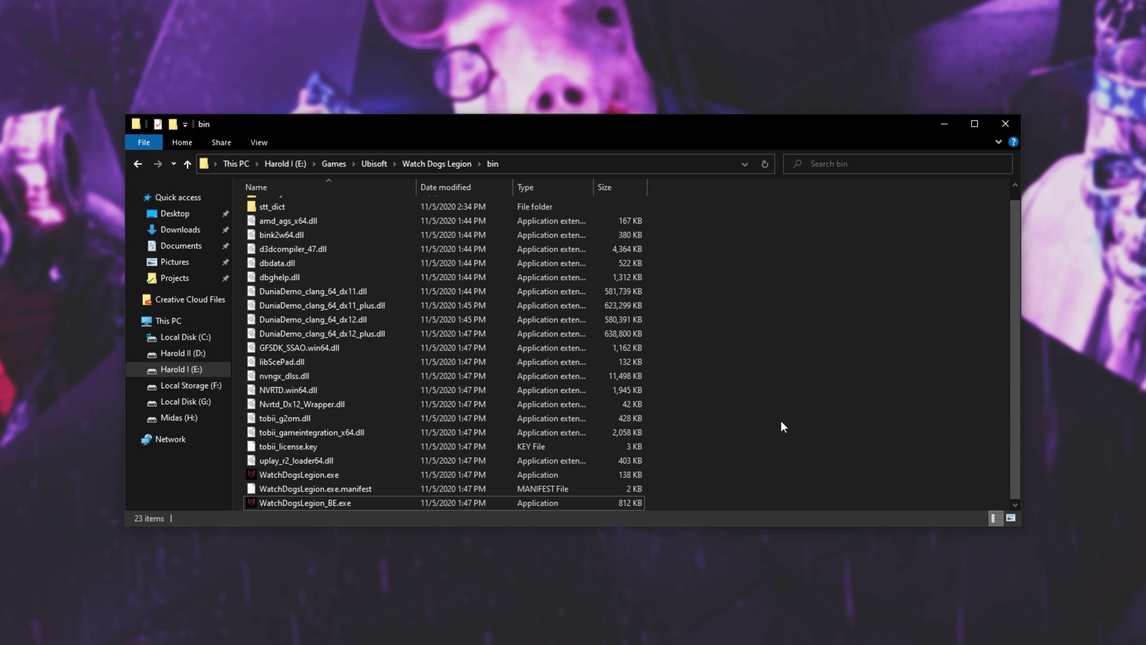
# Step: Return to the Watch Dogs Legion folder, open Support, and look through its DirectX and VCRedist subfolders
pyautogui.scroll(1, 781, 420)
pyautogui.hotkey('alt', 'Left')
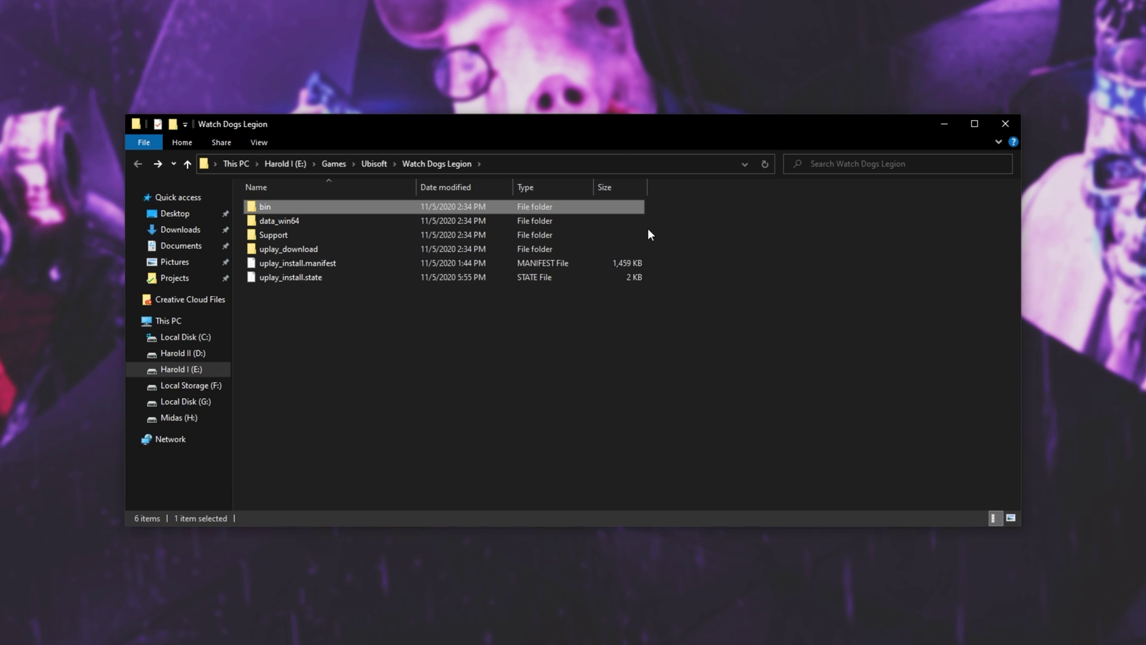
pyautogui.doubleClick(630, 236)
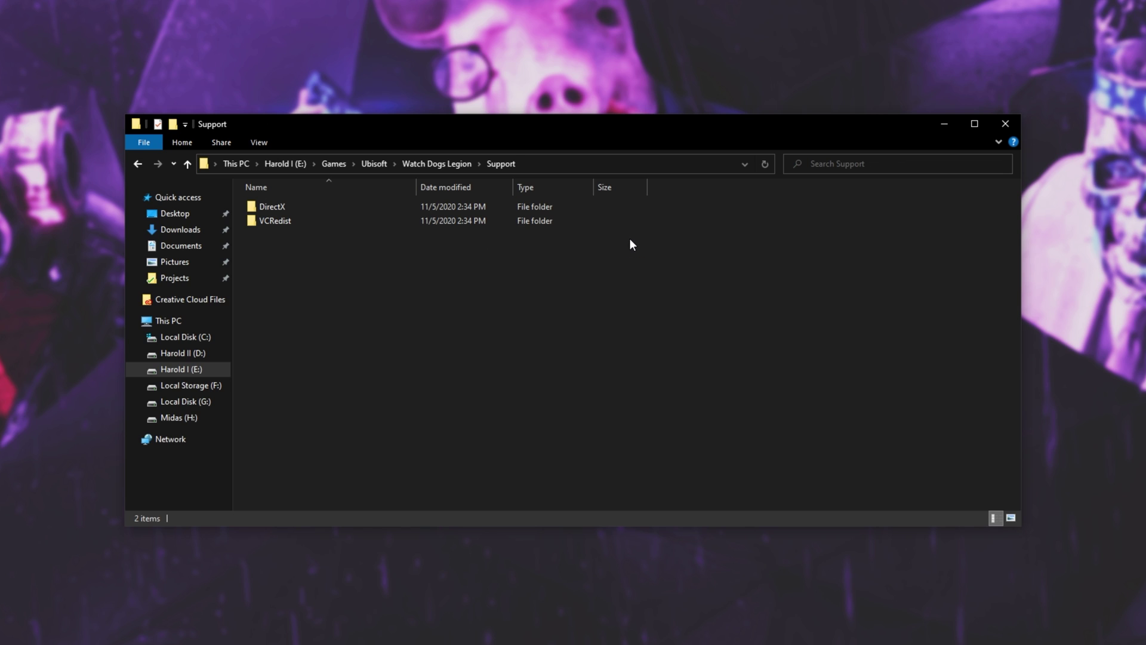
pyautogui.click(591, 212)
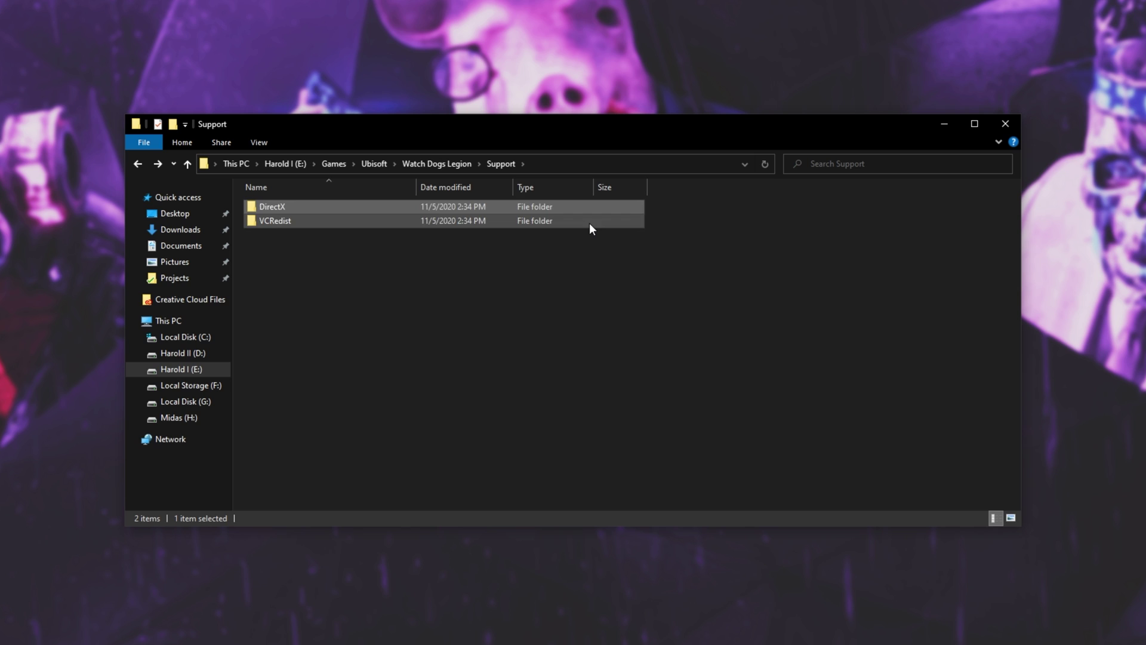
pyautogui.click(589, 223)
pyautogui.doubleClick(589, 223)
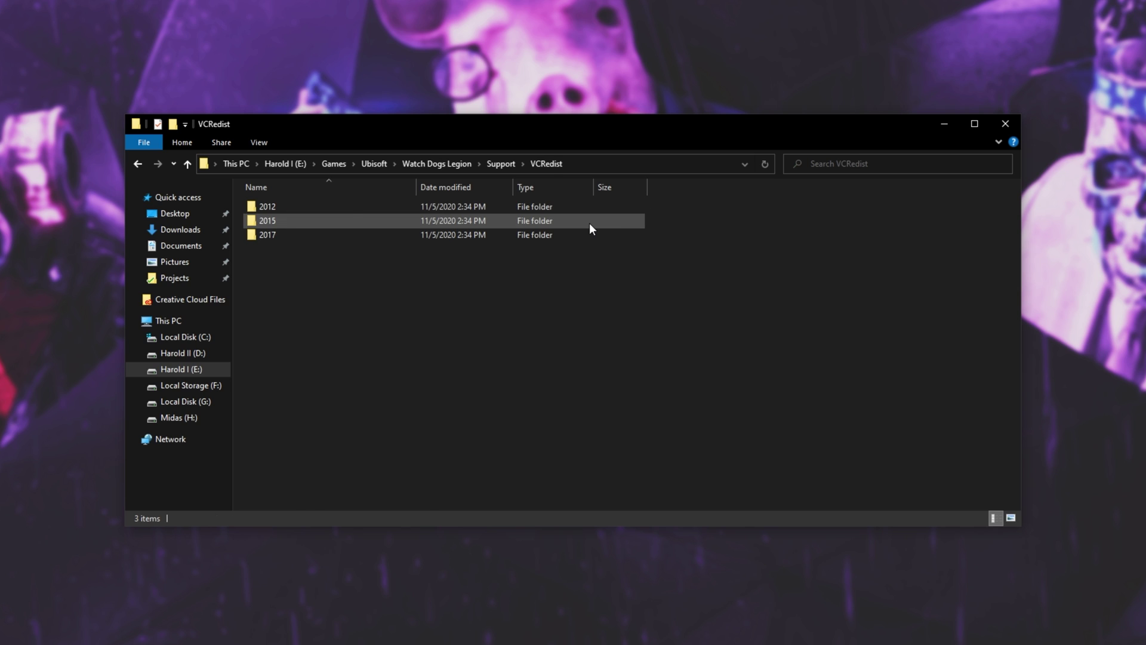
pyautogui.hotkey('alt', 'Left')
# Step: Locate DXSETUP.exe in the DirectX folder and view its option for running as administrator
pyautogui.doubleClick(553, 206)
pyautogui.moveTo(1013, 208); pyautogui.dragTo(1009, 317)
pyautogui.click(385, 235)
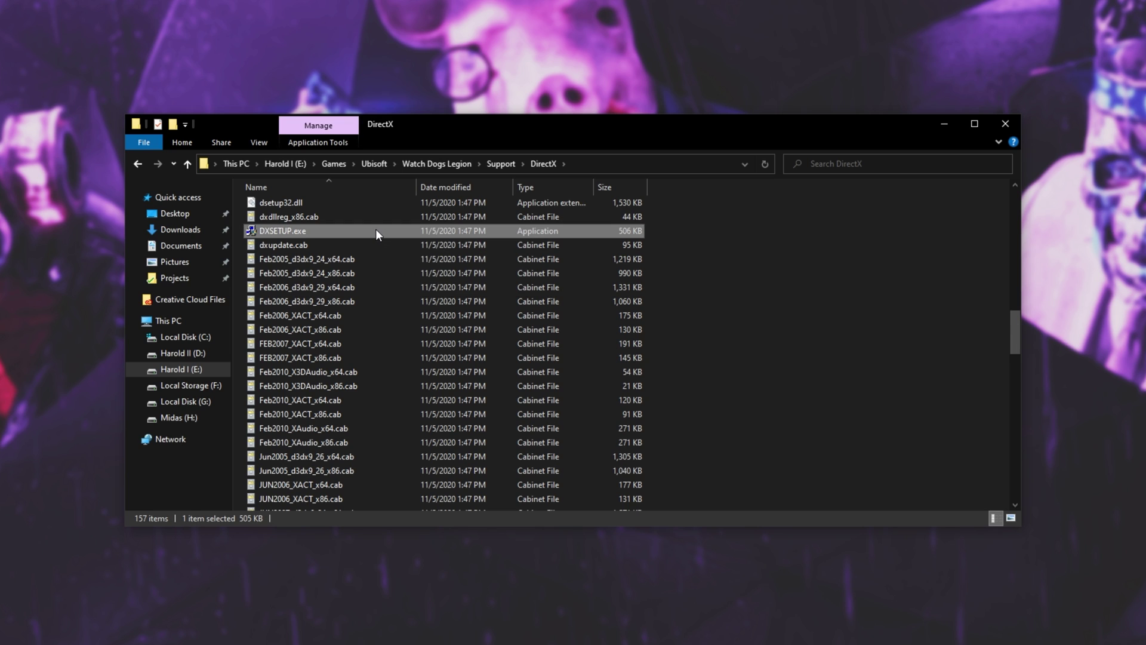
pyautogui.rightClick(377, 232)
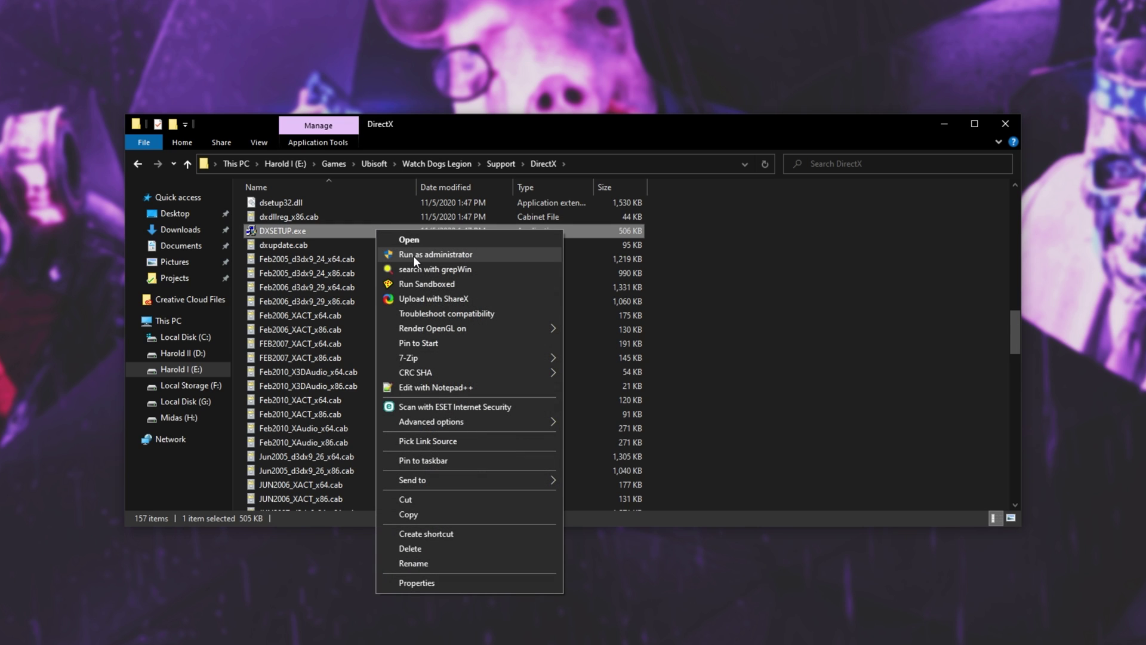
pyautogui.click(655, 239)
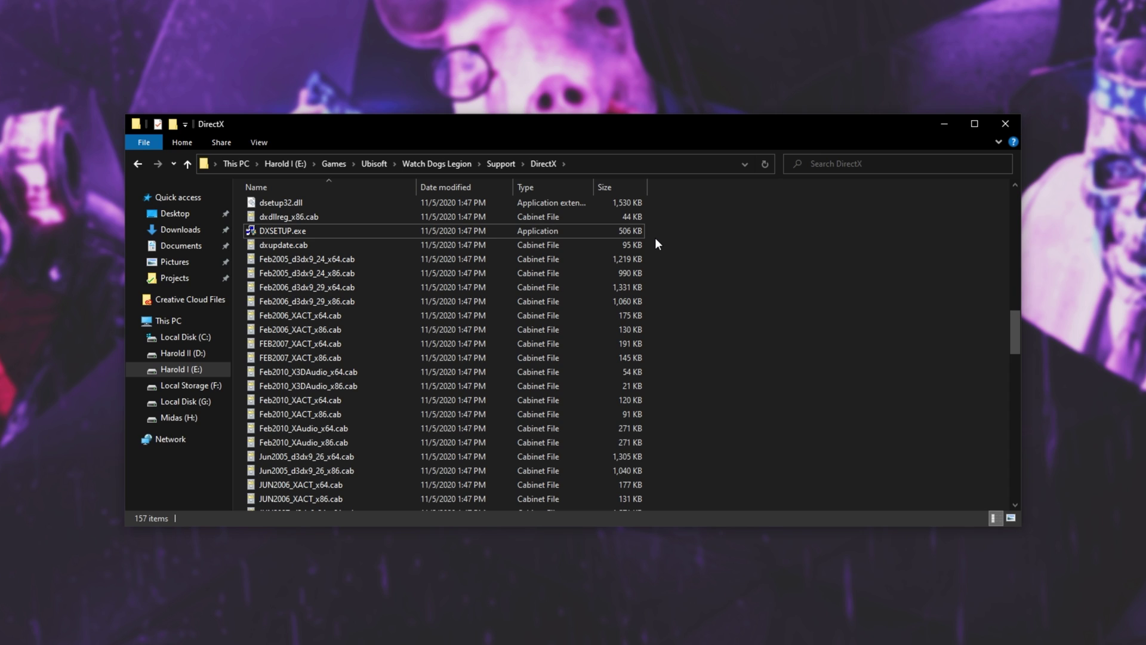
# Step: Locate vcredist_x64.exe in the VCRedist 2012 folder and view its option for running as administrator
pyautogui.click(501, 164)
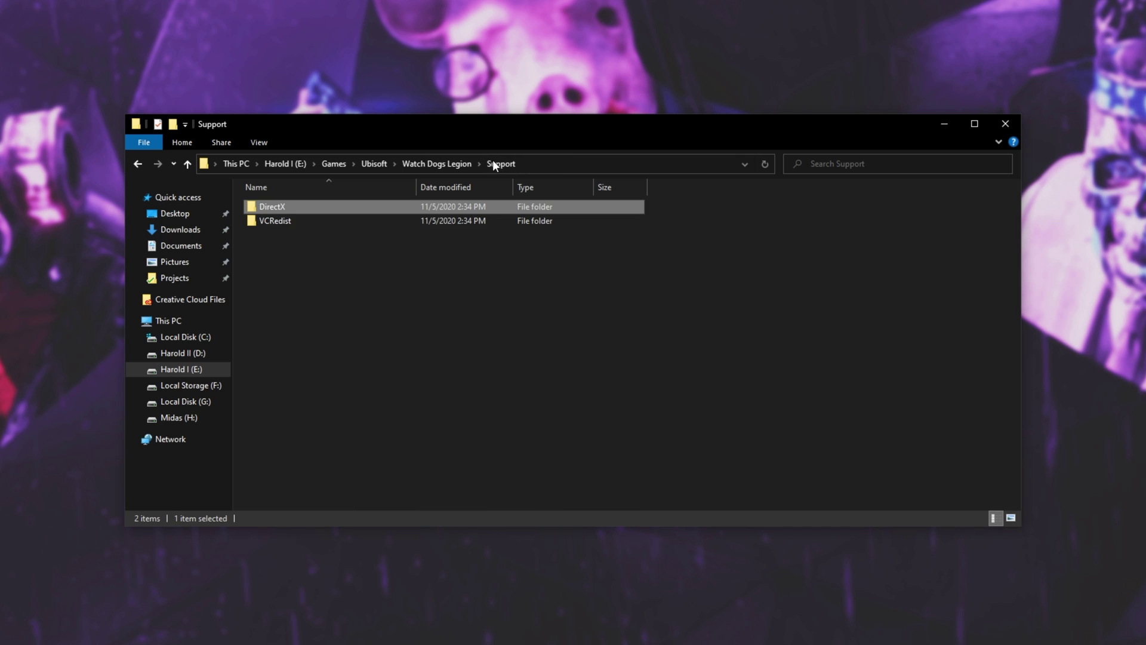
pyautogui.doubleClick(494, 220)
pyautogui.doubleClick(475, 203)
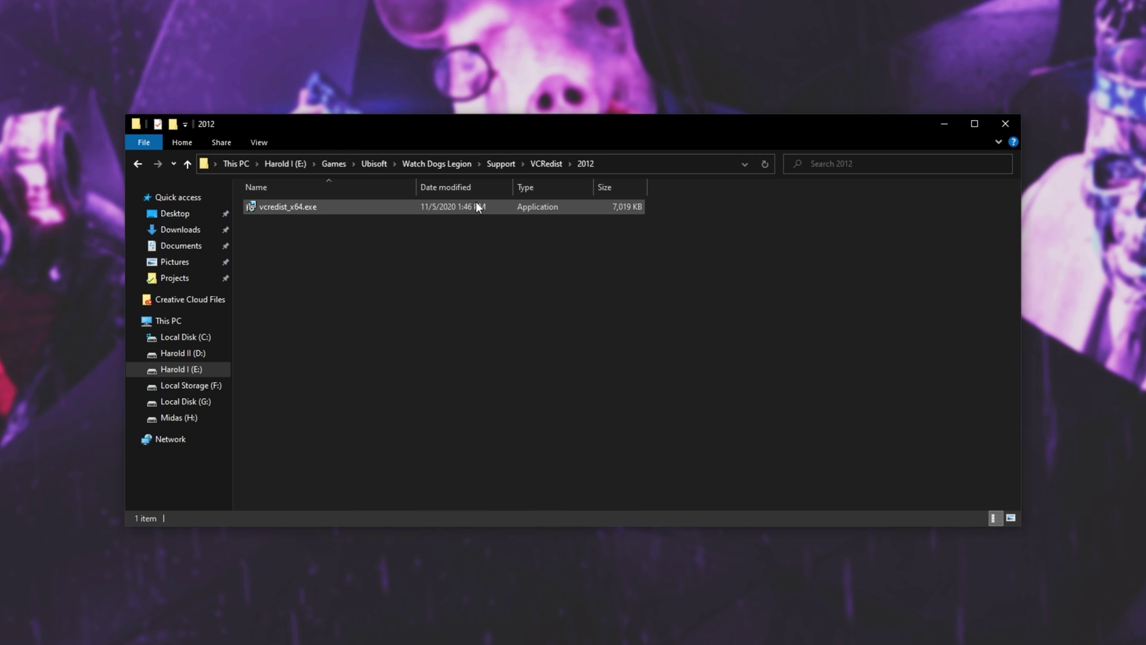
pyautogui.click(453, 204)
pyautogui.rightClick(453, 204)
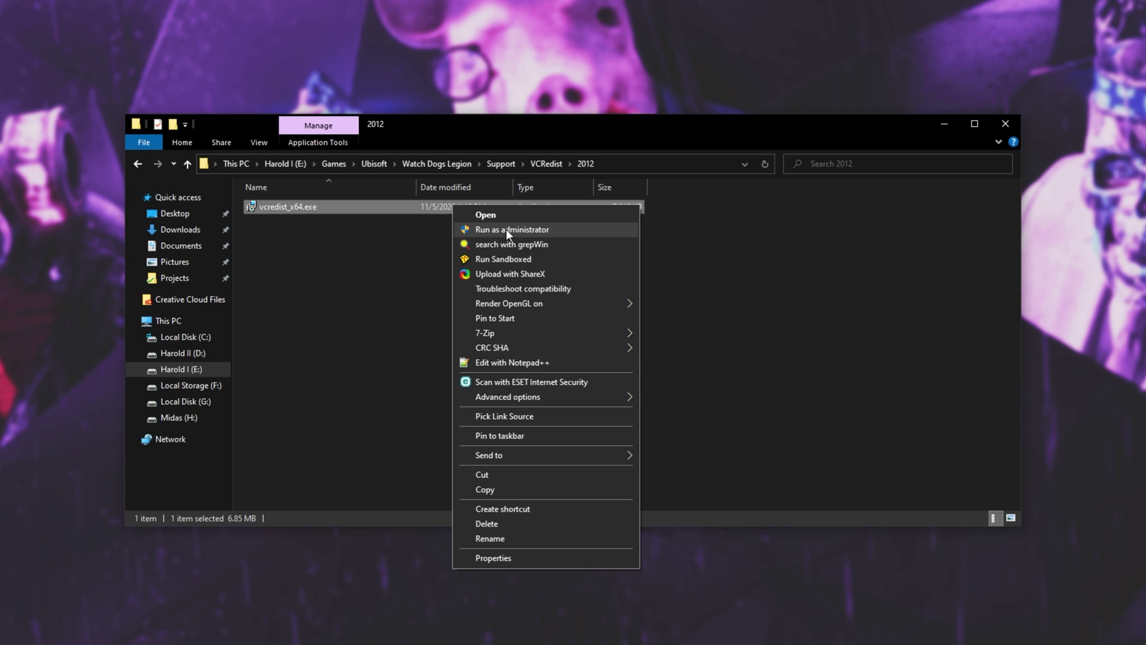
pyautogui.hotkey('alt', 'Left')
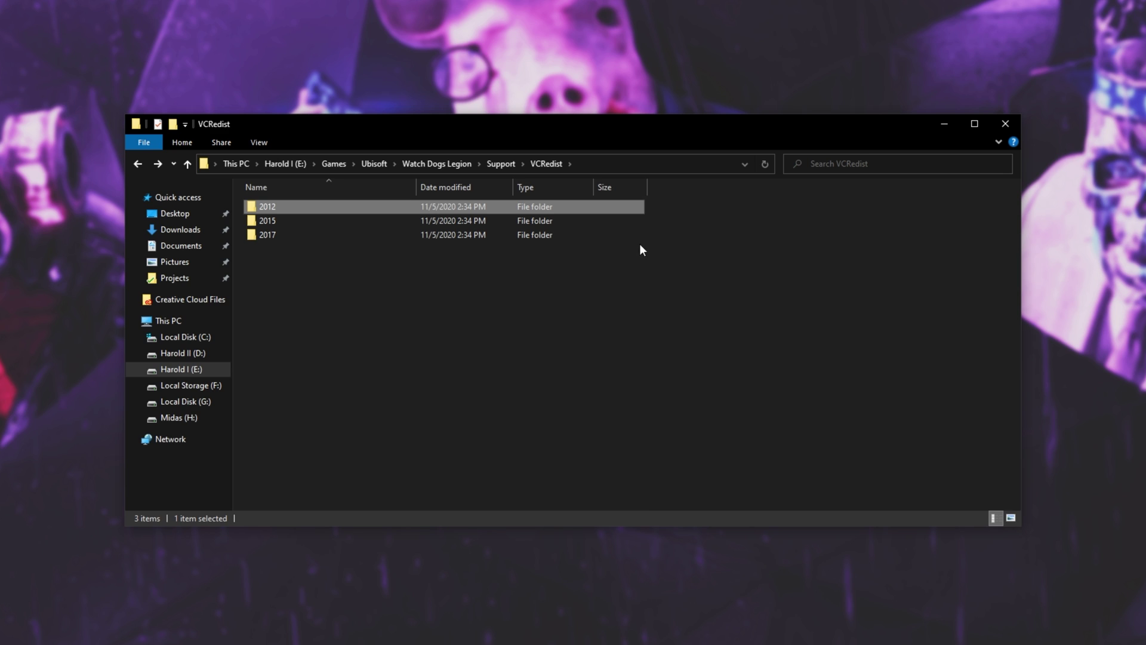
# Step: Check the installers in the VCRedist 2015 and 2017 folders, return to Support, and minimize the file window
pyautogui.click(525, 220)
pyautogui.doubleClick(524, 221)
pyautogui.hotkey('alt', 'Left')
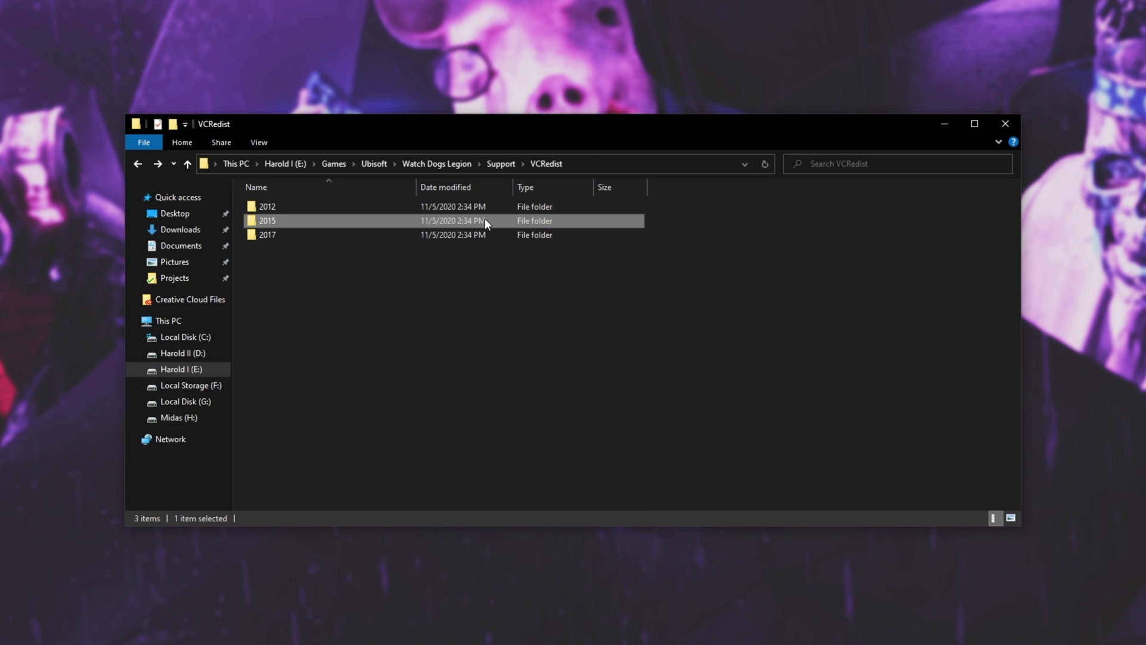
pyautogui.doubleClick(485, 235)
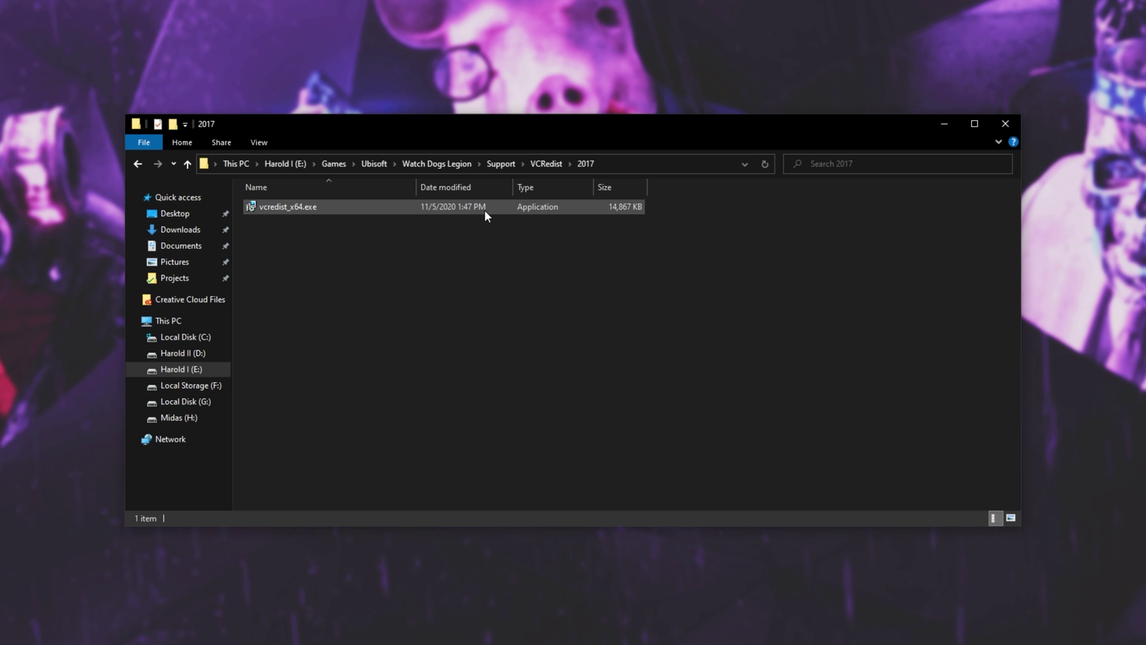
pyautogui.hotkey('alt', 'Left')
pyautogui.hotkey('alt', 'Left')
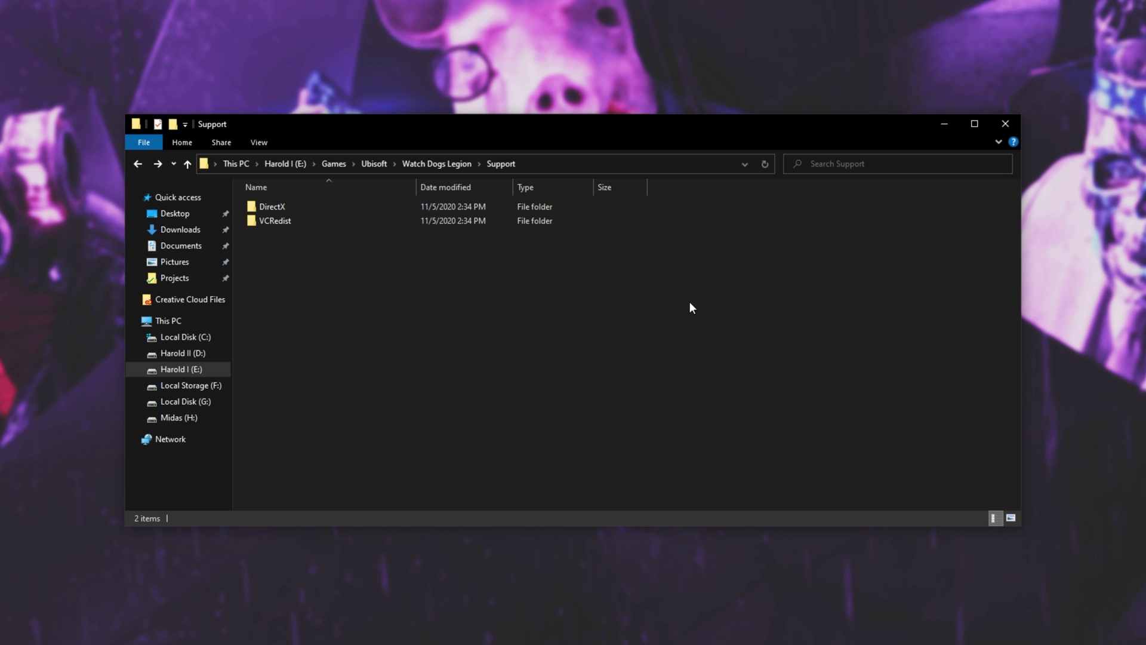
pyautogui.click(941, 127)
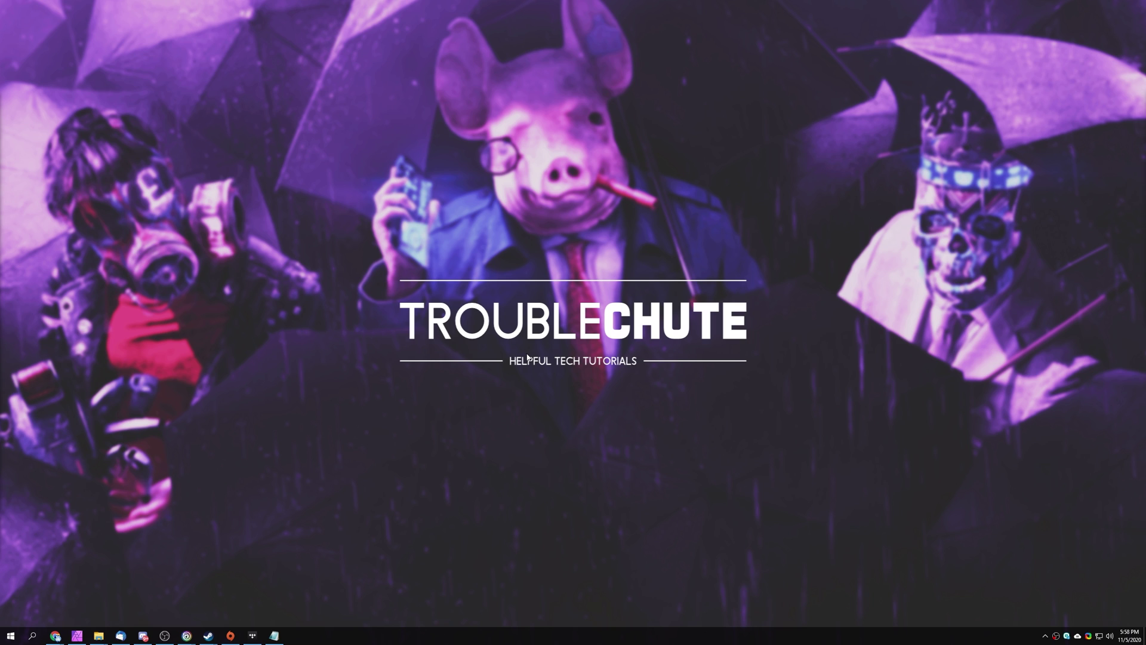
# Step: Search Windows for "graphics" and open the Graphics settings page
pyautogui.press('super')
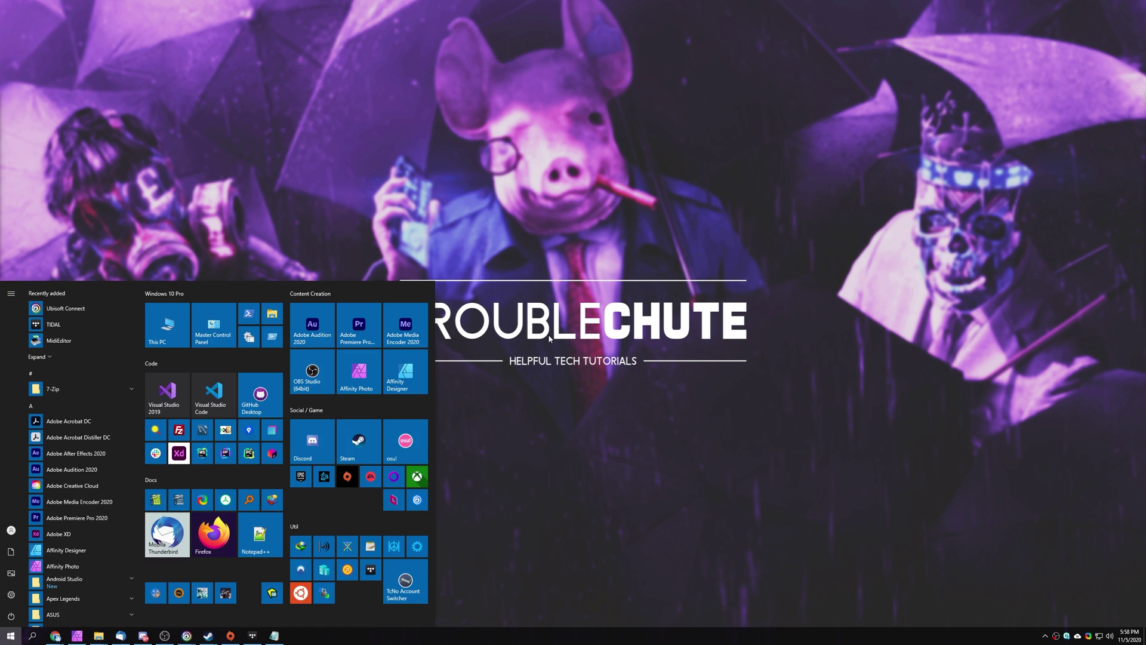
pyautogui.write('graphics')
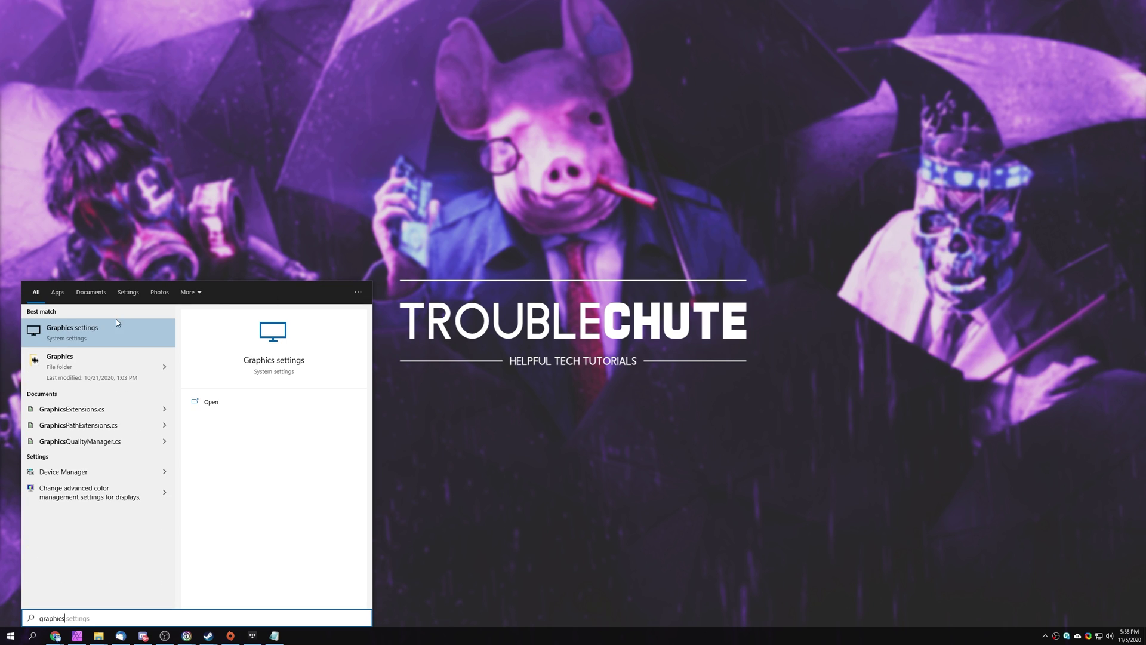
pyautogui.click(118, 327)
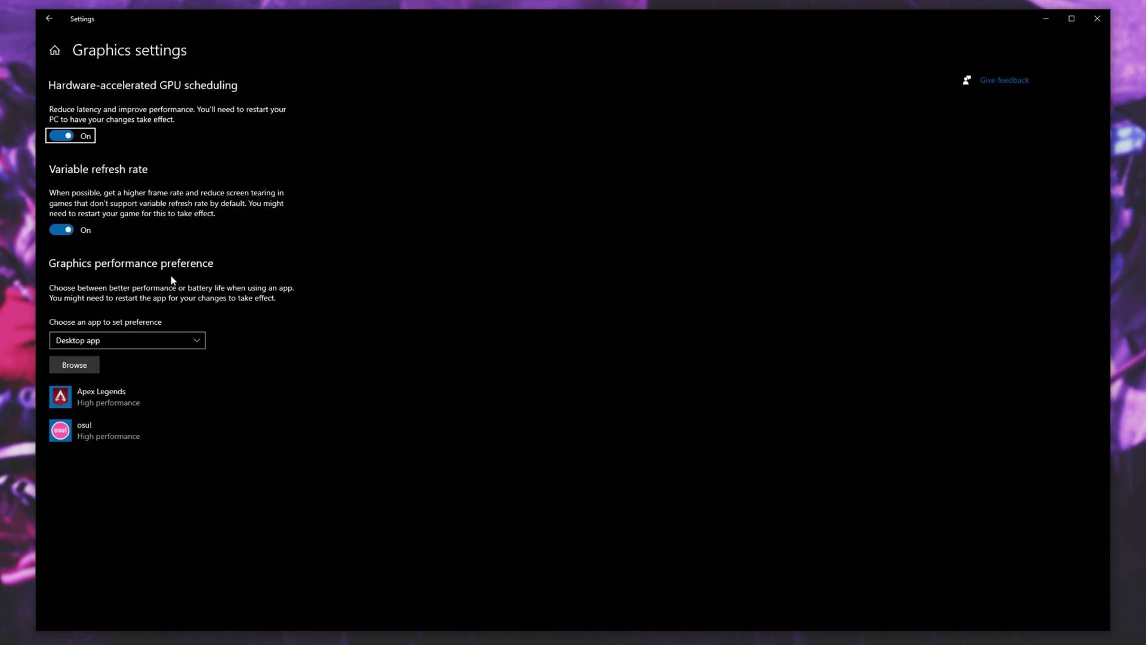
# Step: Add the desktop app WatchDogsLegion.exe from E:\Games\Ubisoft\Watch Dogs Legion\bin to the graphics performance preferences
pyautogui.click(145, 339)
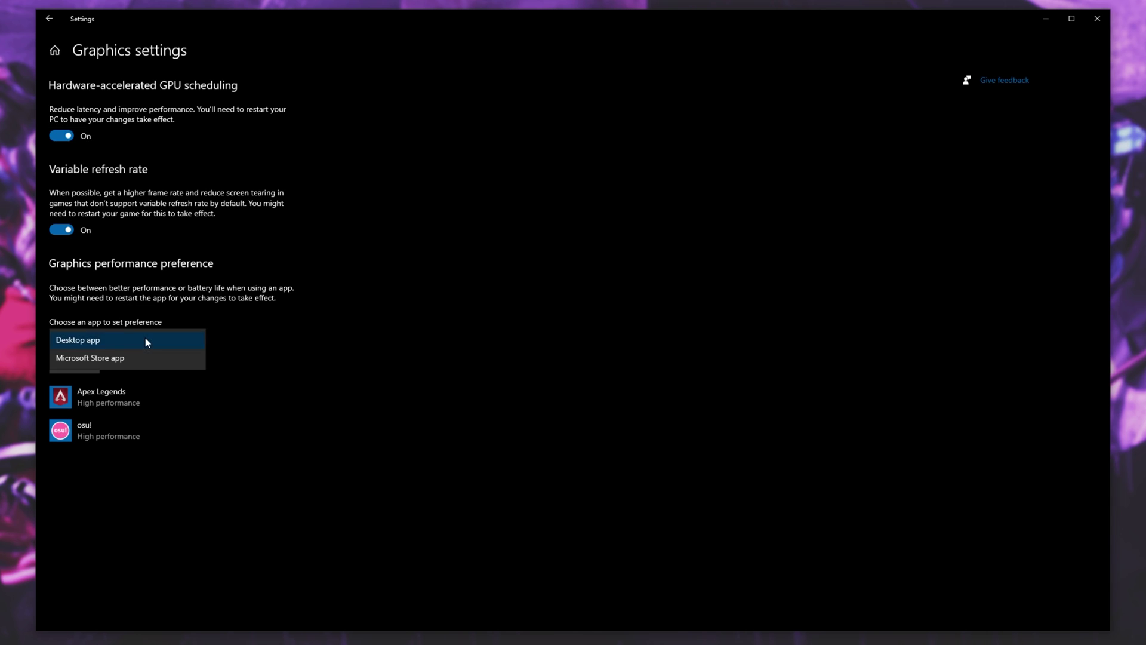
pyautogui.click(146, 339)
pyautogui.click(92, 360)
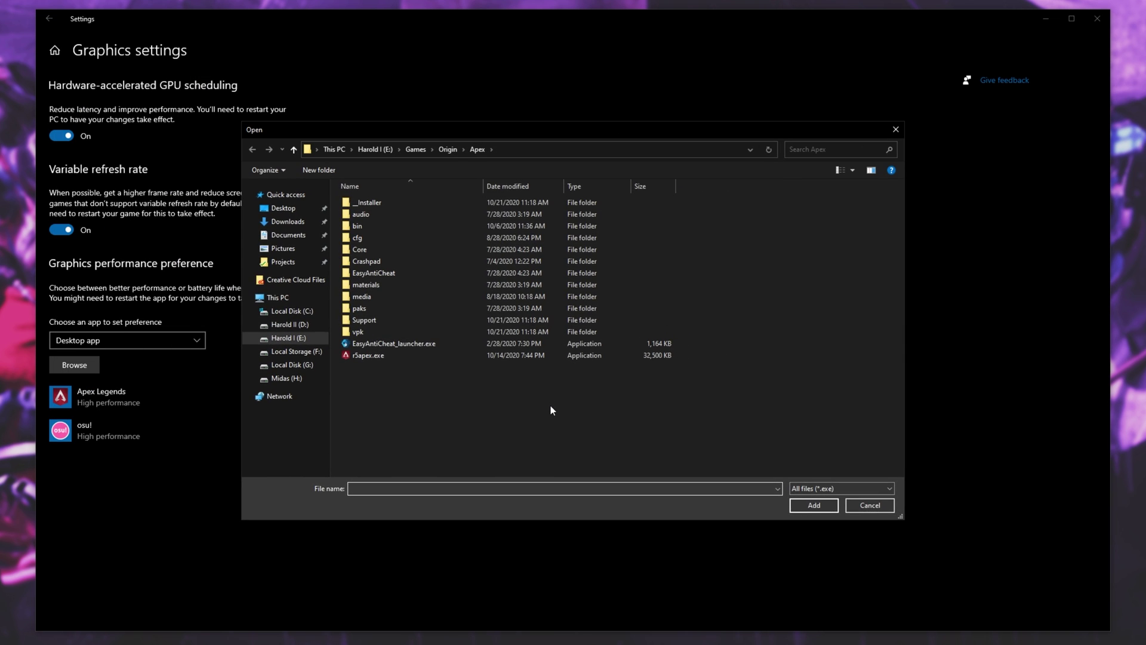
pyautogui.click(416, 149)
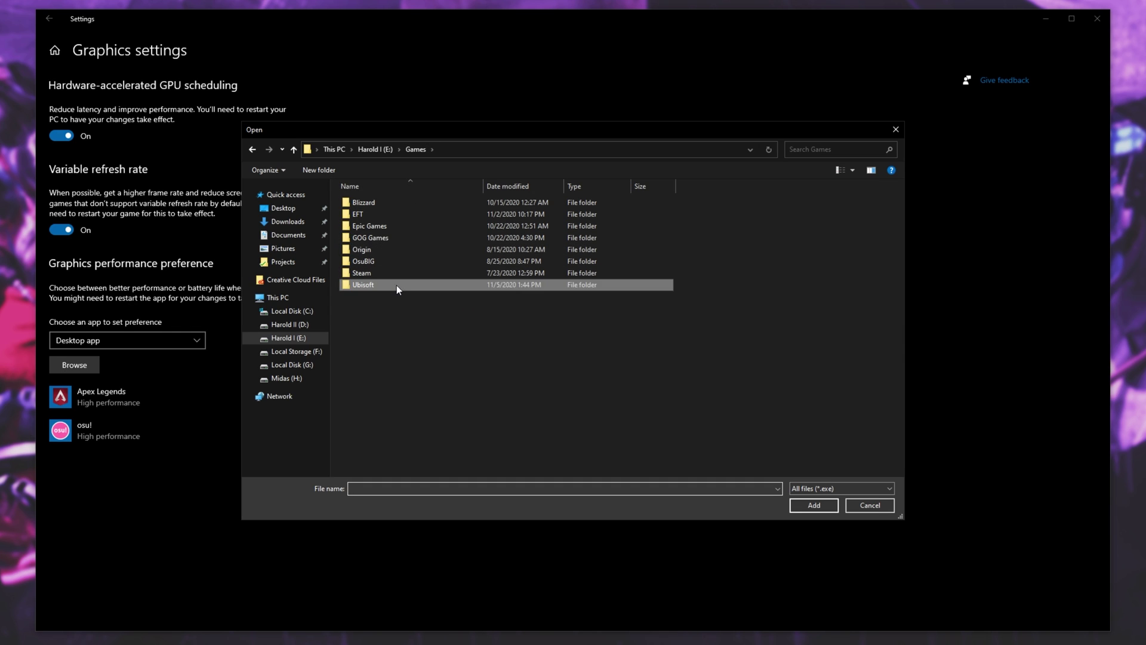
pyautogui.doubleClick(396, 285)
pyautogui.doubleClick(396, 237)
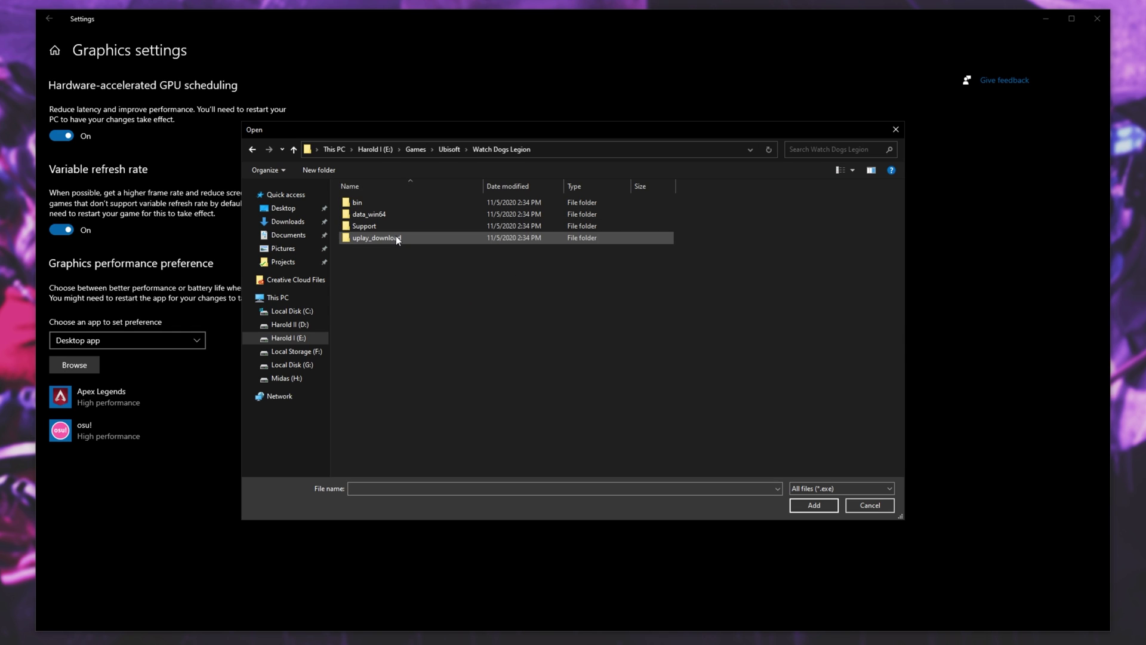
pyautogui.doubleClick(399, 206)
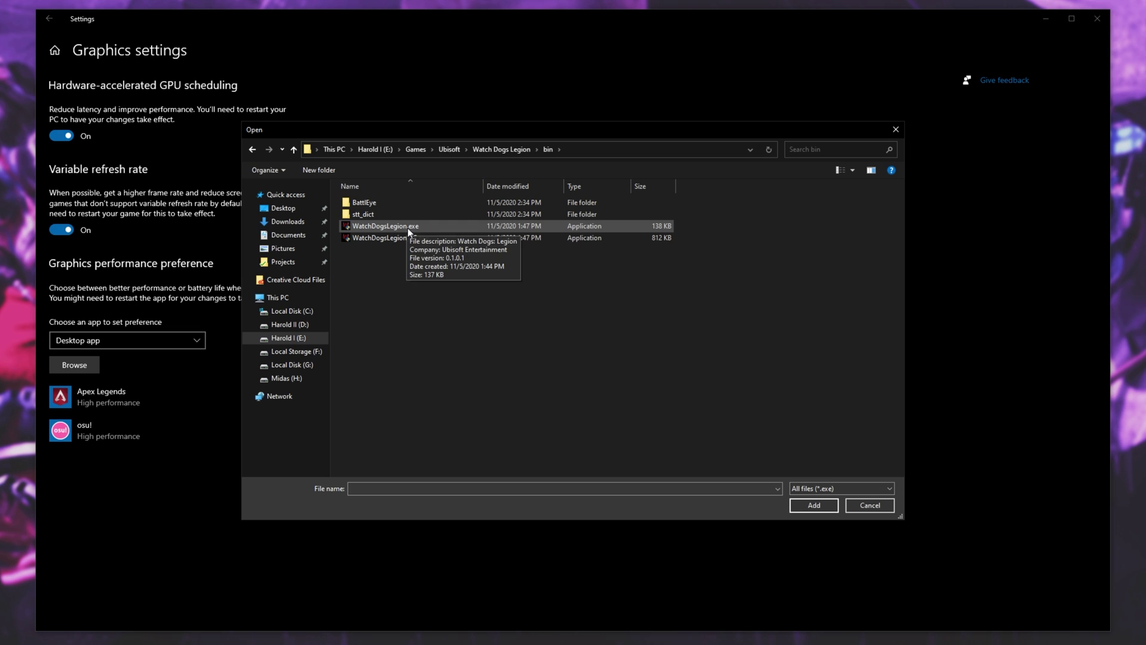
pyautogui.doubleClick(408, 231)
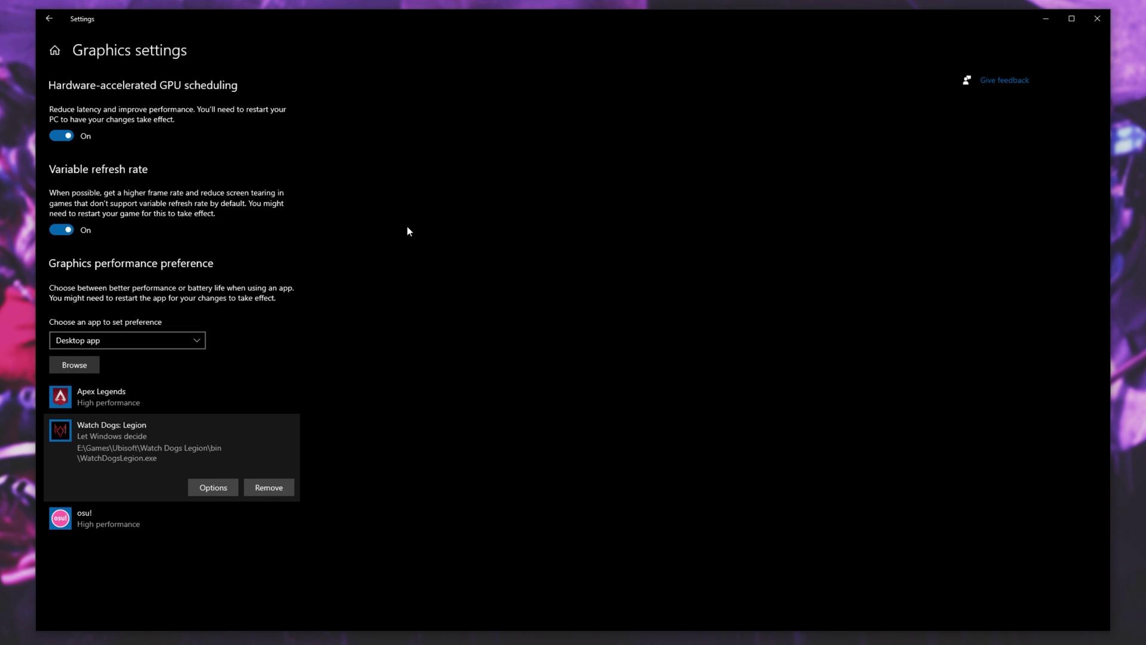
# Step: Set the graphics preference of Watch Dogs: Legion to High performance and save it
pyautogui.click(211, 487)
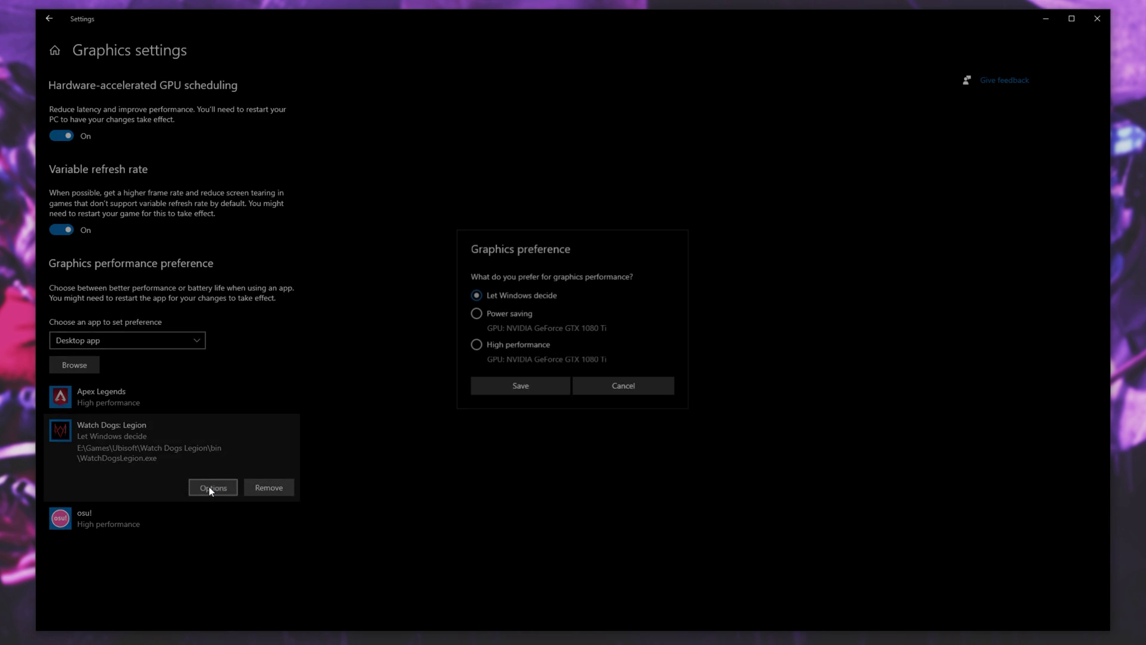
pyautogui.click(496, 348)
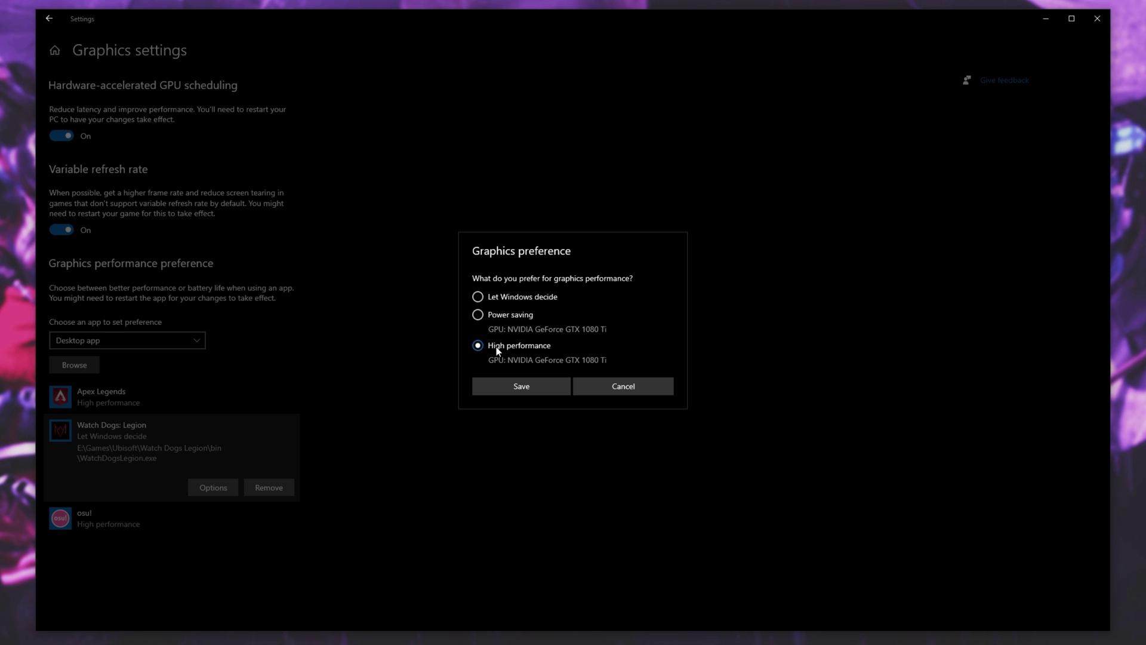
pyautogui.click(528, 383)
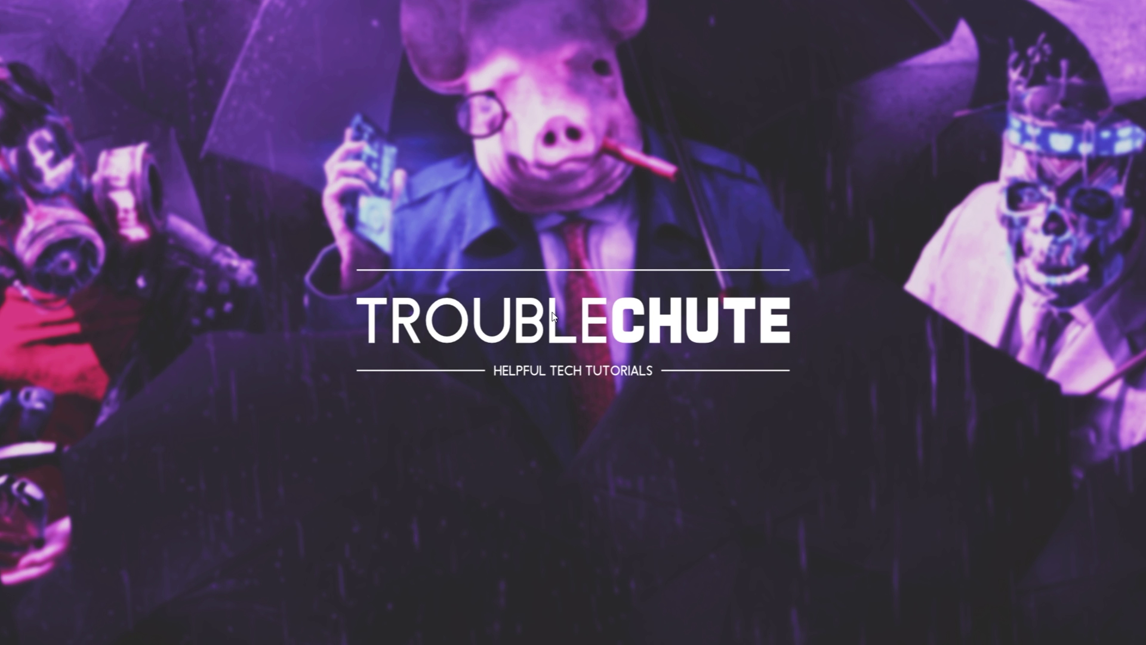
# Step: Switch to NVIDIA Control Panel, open the program-specific 3D settings, and look through the list of customizable programs
pyautogui.rightClick(508, 295)
pyautogui.click(576, 432)
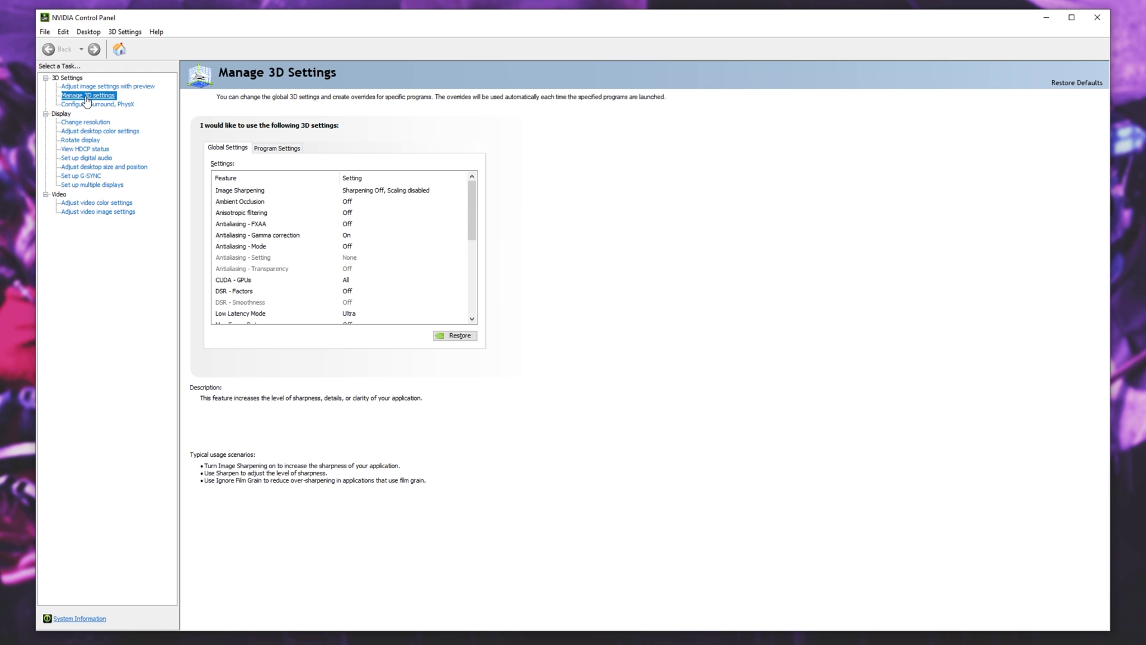
pyautogui.click(274, 149)
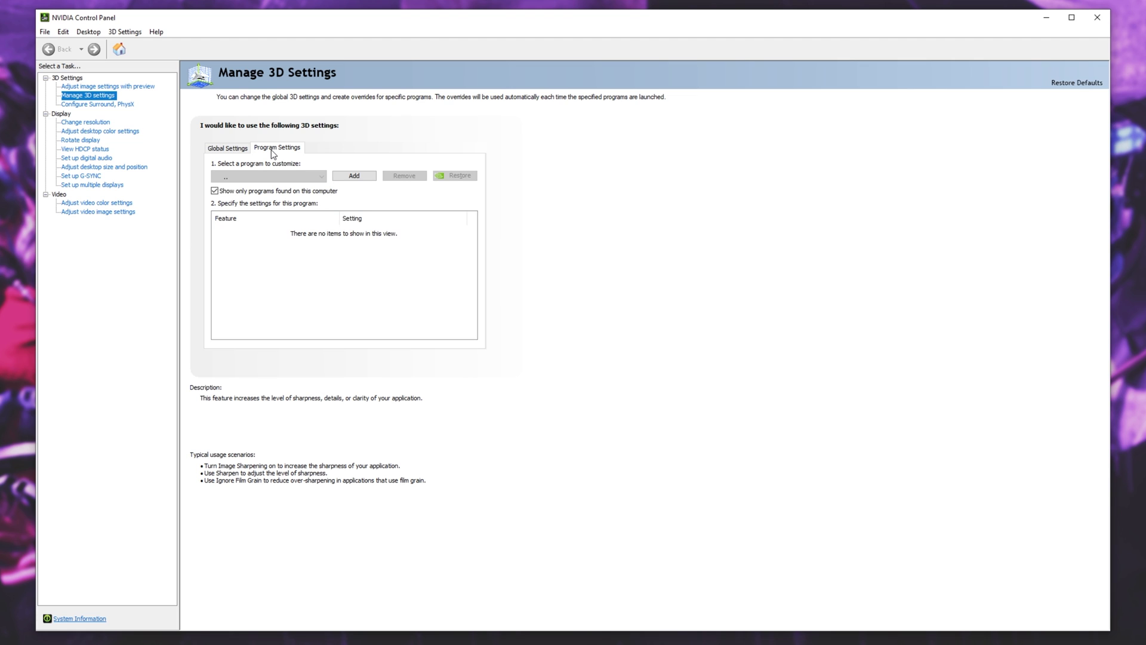
pyautogui.click(286, 177)
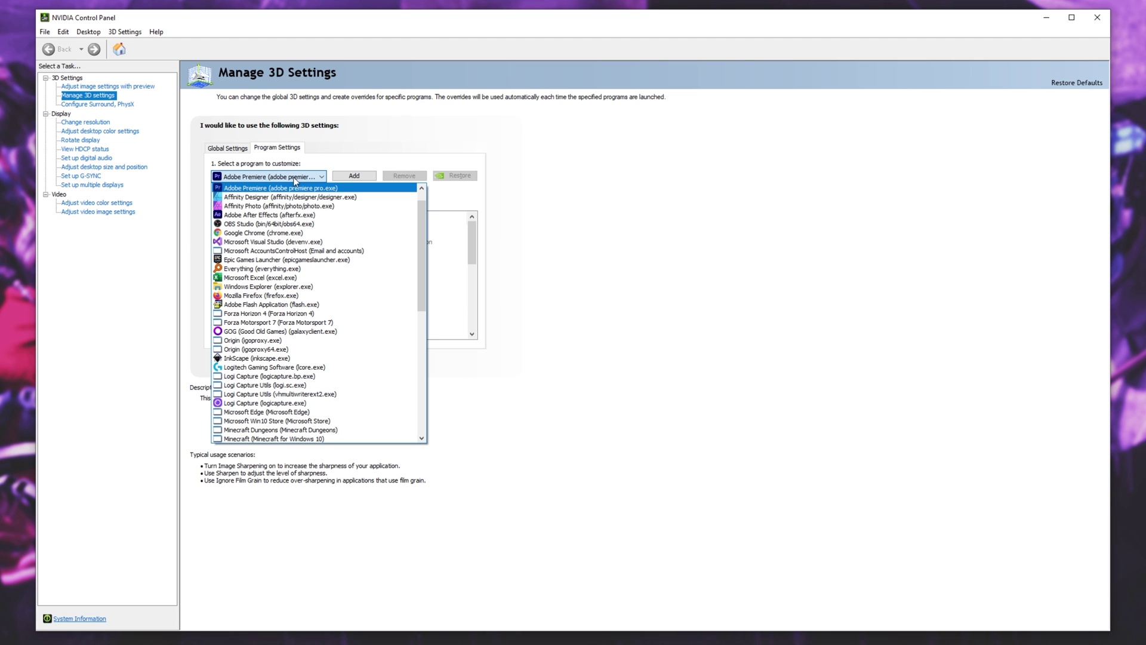
pyautogui.moveTo(420, 217)
pyautogui.mouseDown()
pyautogui.moveTo(421, 388)
pyautogui.moveTo(421, 216)
pyautogui.mouseUp()
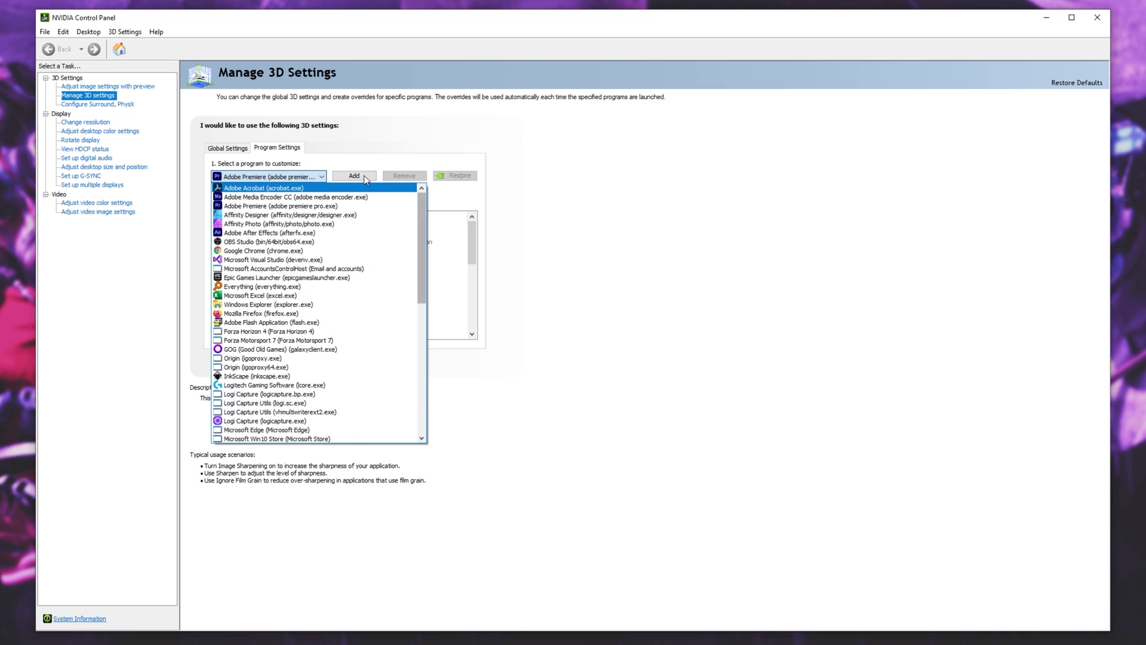
# Step: Add Watch Dogs: Legion to the programs with custom 3D settings, look through its features, and apply the profile
pyautogui.click(269, 187)
pyautogui.click(355, 177)
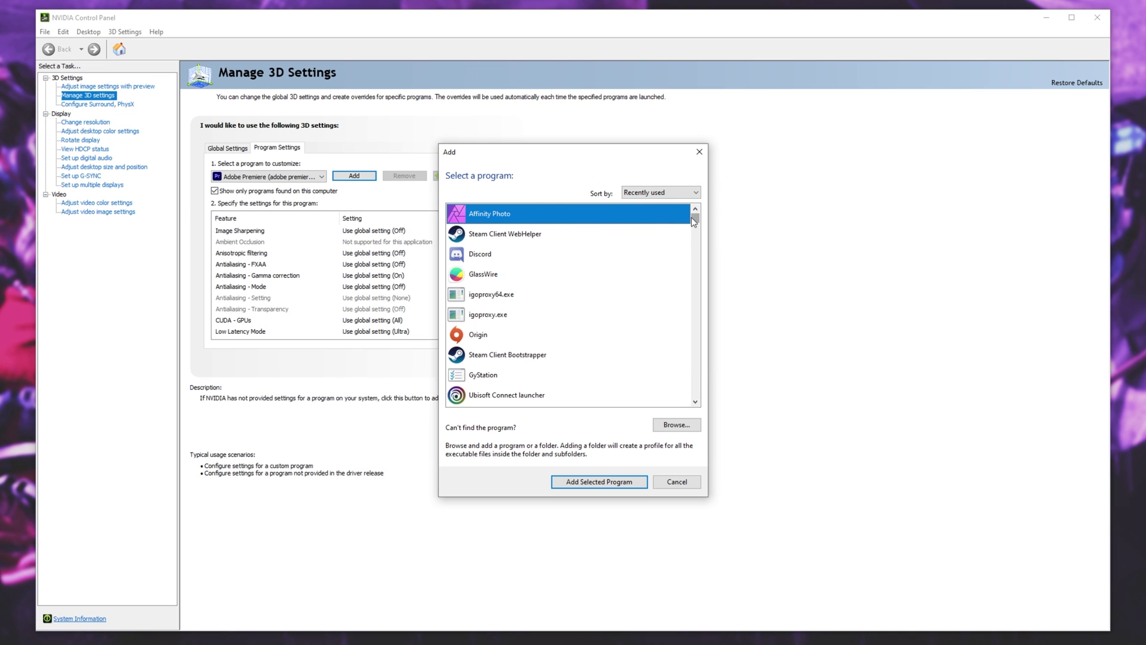
pyautogui.moveTo(695, 217); pyautogui.dragTo(696, 235)
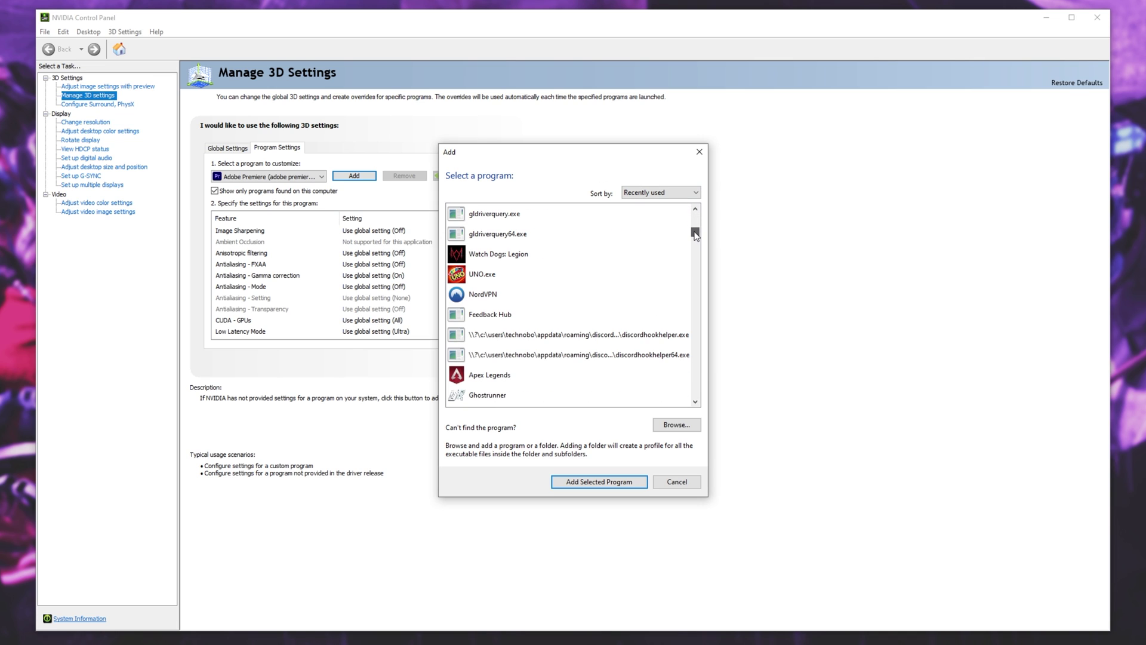
pyautogui.click(582, 252)
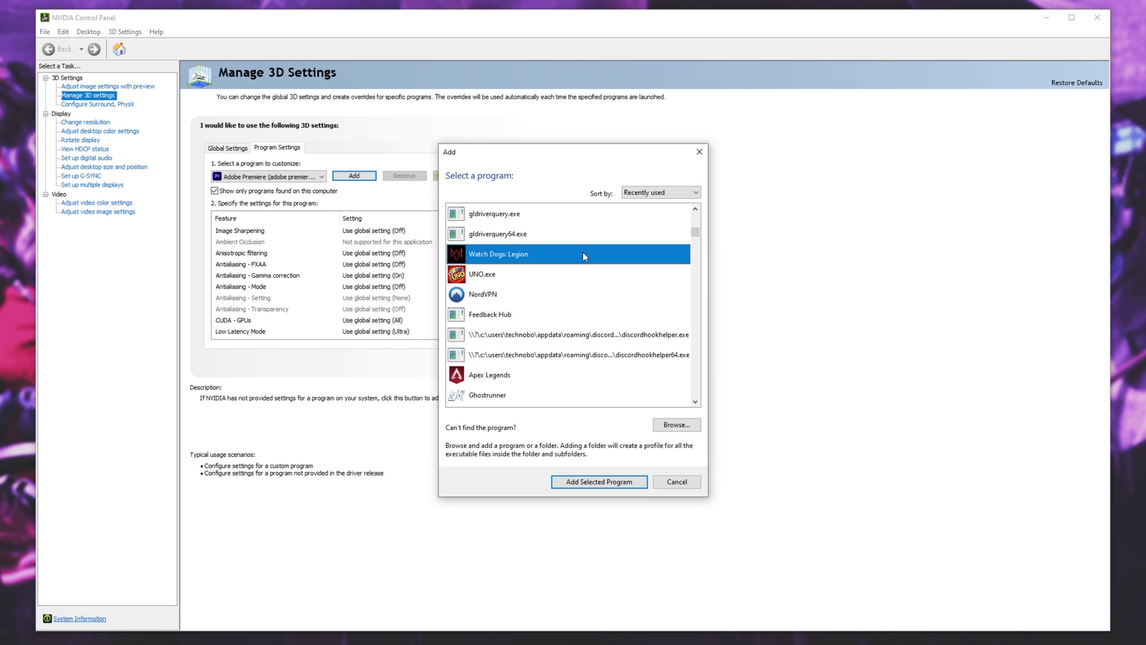
pyautogui.click(596, 481)
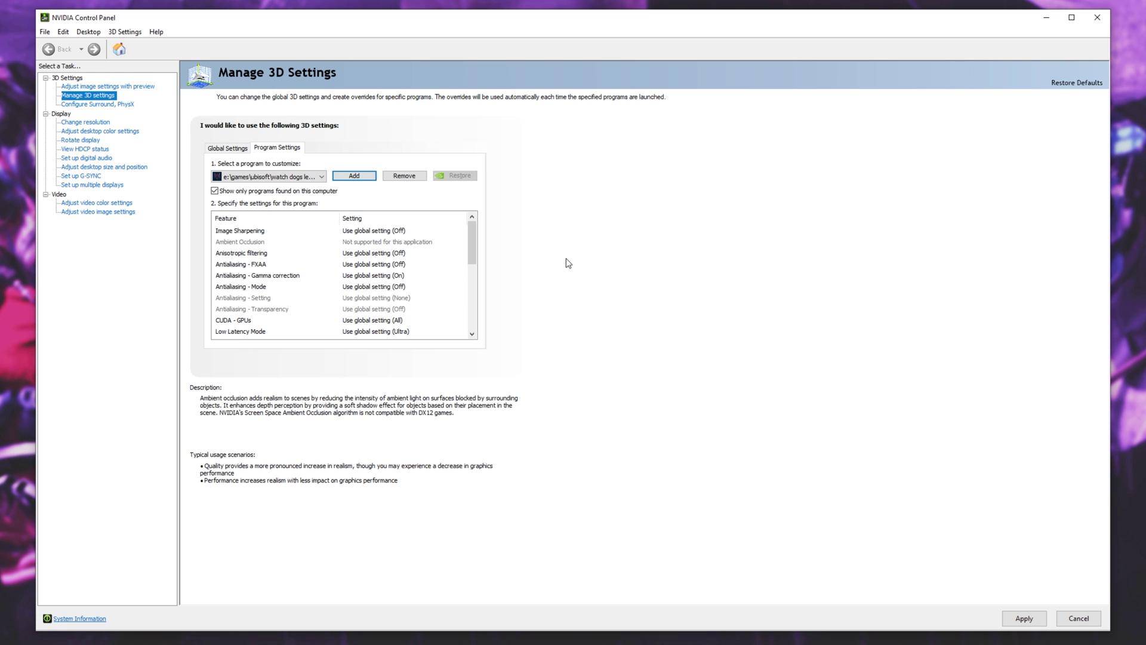
pyautogui.moveTo(472, 242); pyautogui.dragTo(481, 308)
pyautogui.hotkey('ctrl', 'shift', 'Tab')
pyautogui.click(1024, 618)
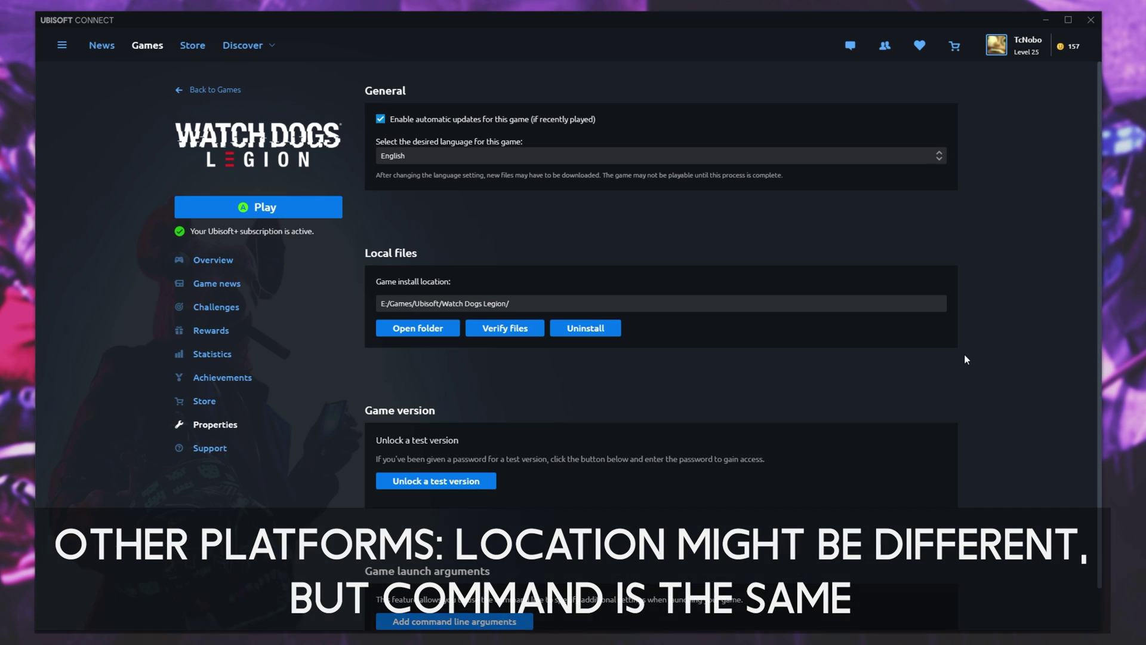
# Step: Open the Watch Dogs: Legion properties in Ubisoft Connect and save -dx11 as a game launch argument
pyautogui.click(220, 90)
pyautogui.click(476, 180)
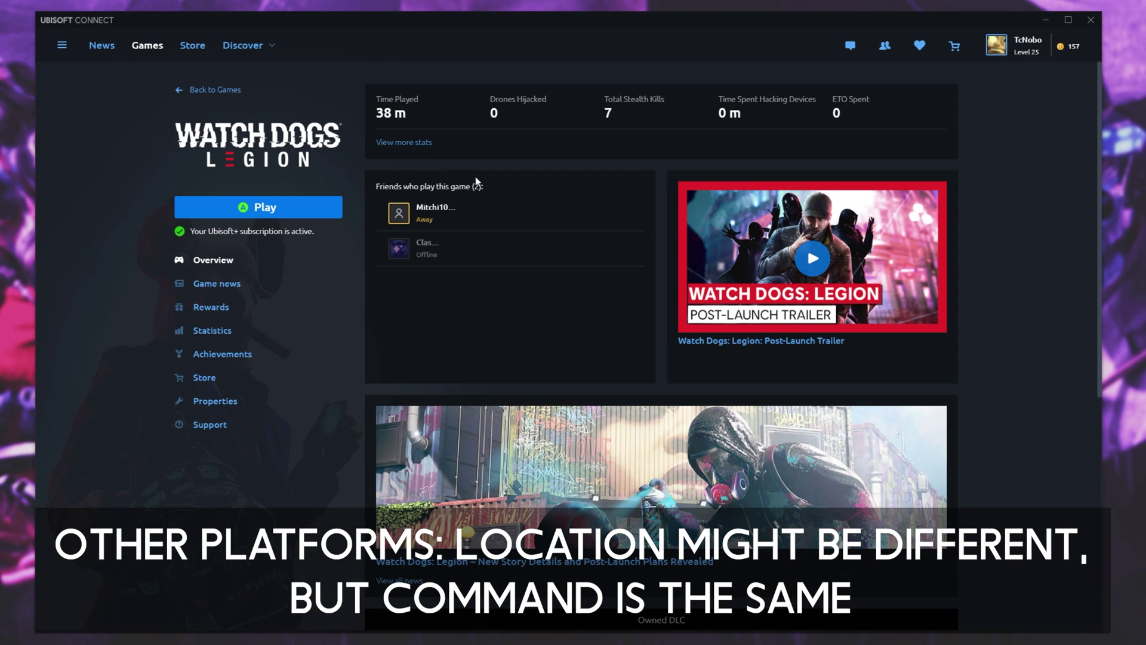
pyautogui.click(233, 401)
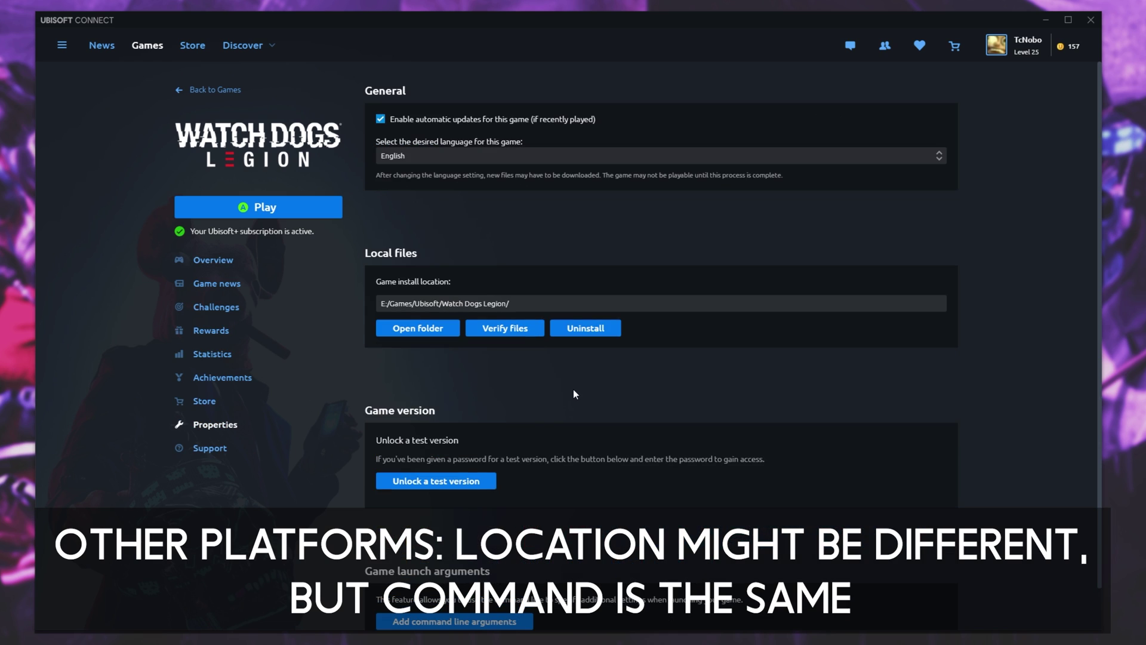
pyautogui.scroll(-1, 574, 391)
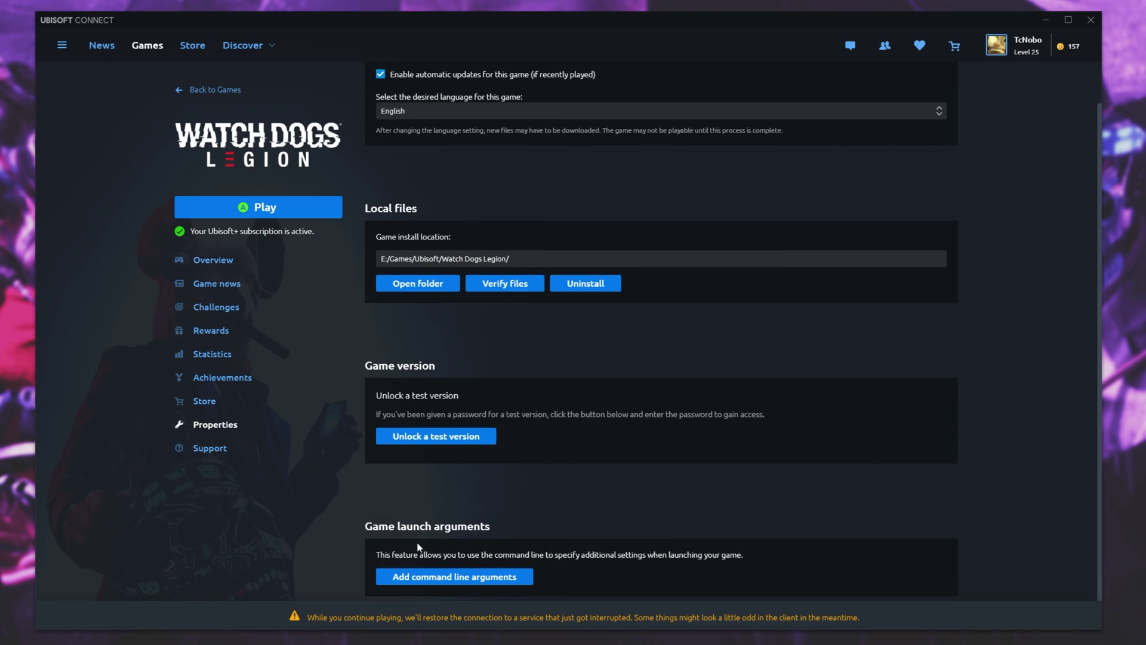
pyautogui.click(428, 577)
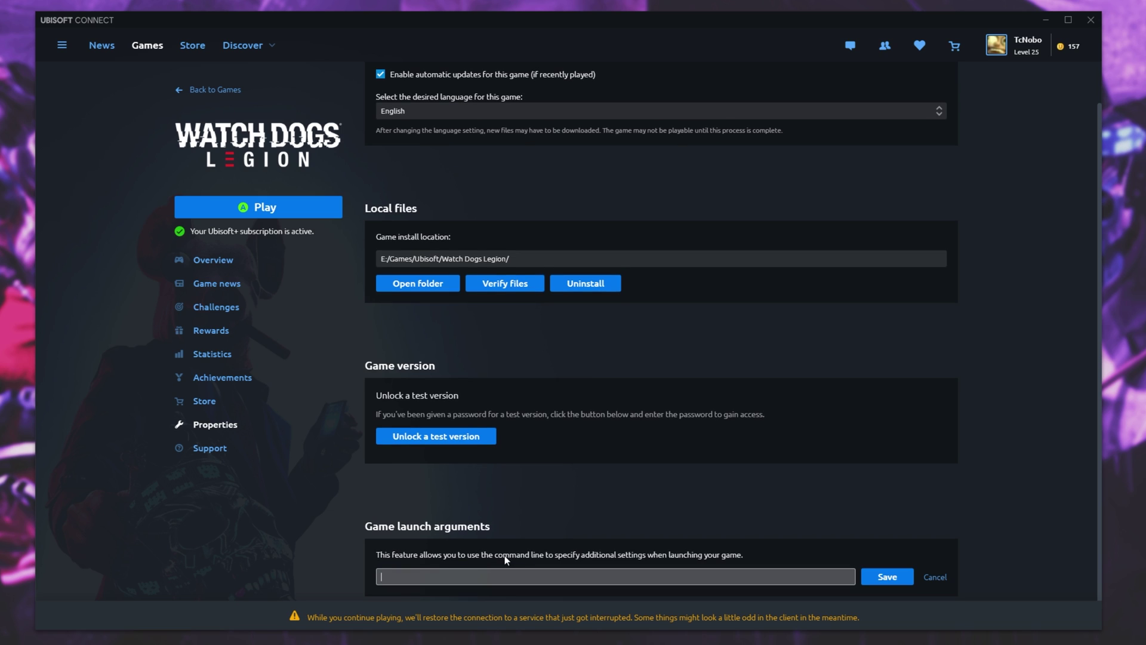
pyautogui.write('-dx11')
pyautogui.click(886, 576)
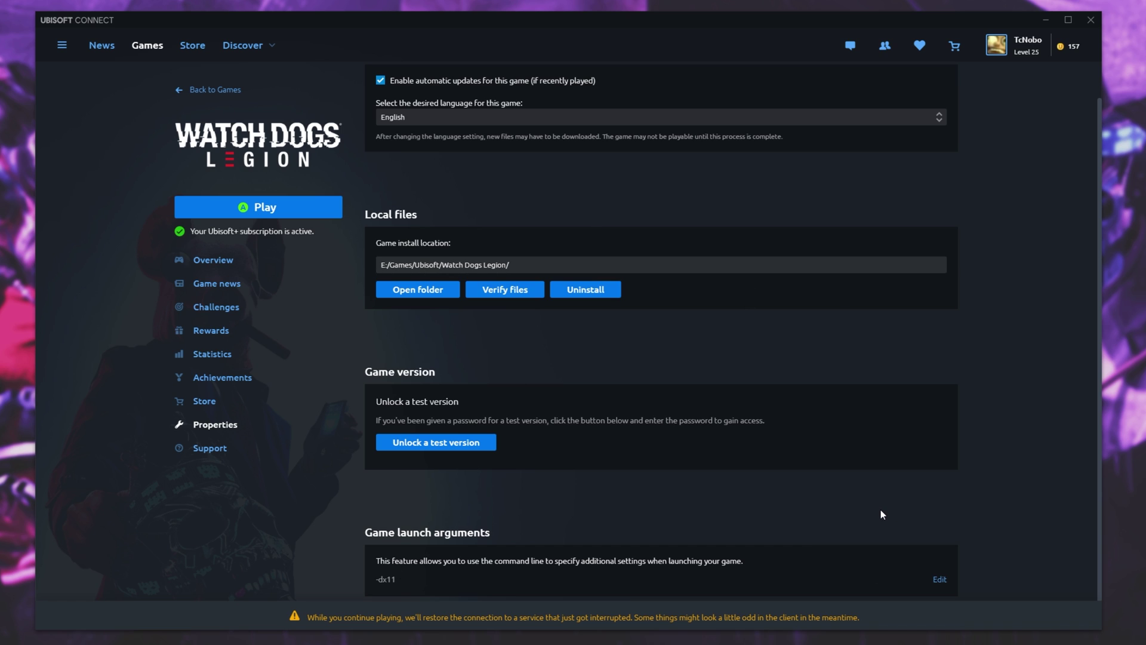
# Step: Remove the -dx11 launch argument from Watch Dogs: Legion and verify the game's local files
pyautogui.click(942, 583)
pyautogui.hotkey('ctrl', 'a')
pyautogui.press('BackSpace')
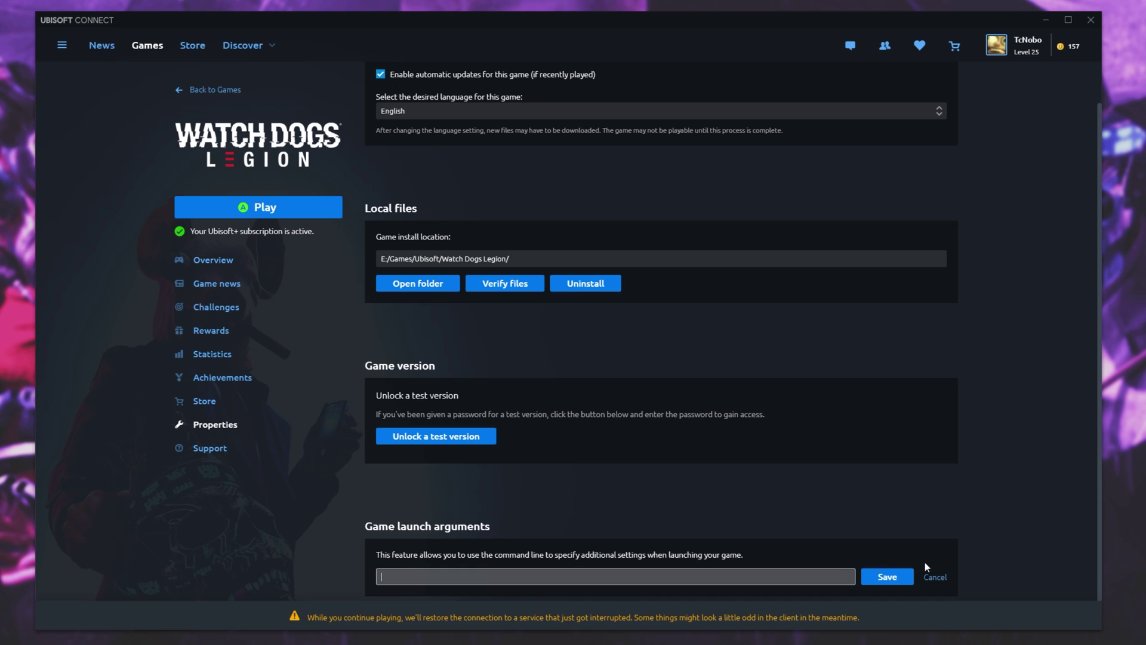
pyautogui.click(877, 576)
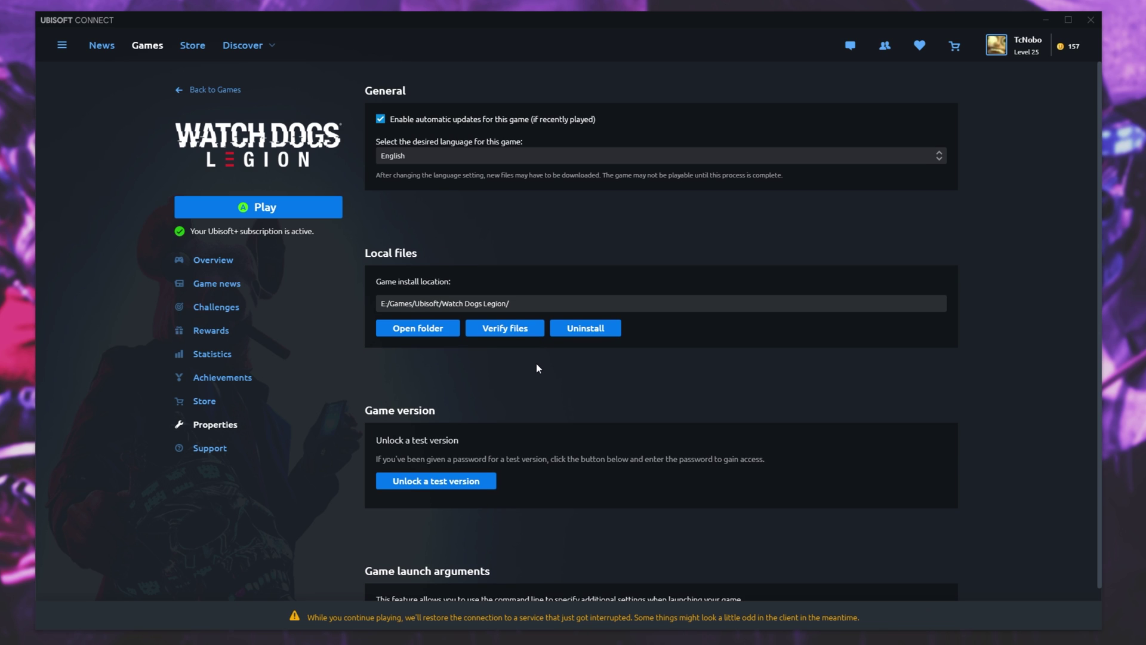
pyautogui.click(505, 328)
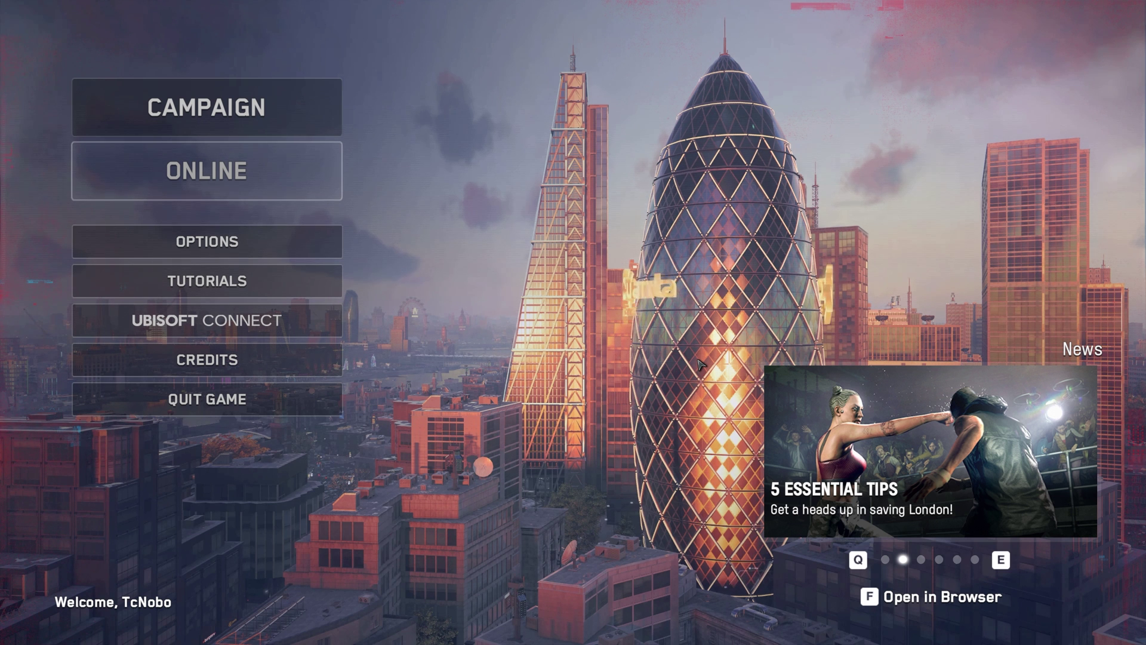
# Step: Switch to the running Watch Dogs: Legion game and open its video options
pyautogui.moveTo(240, 170)
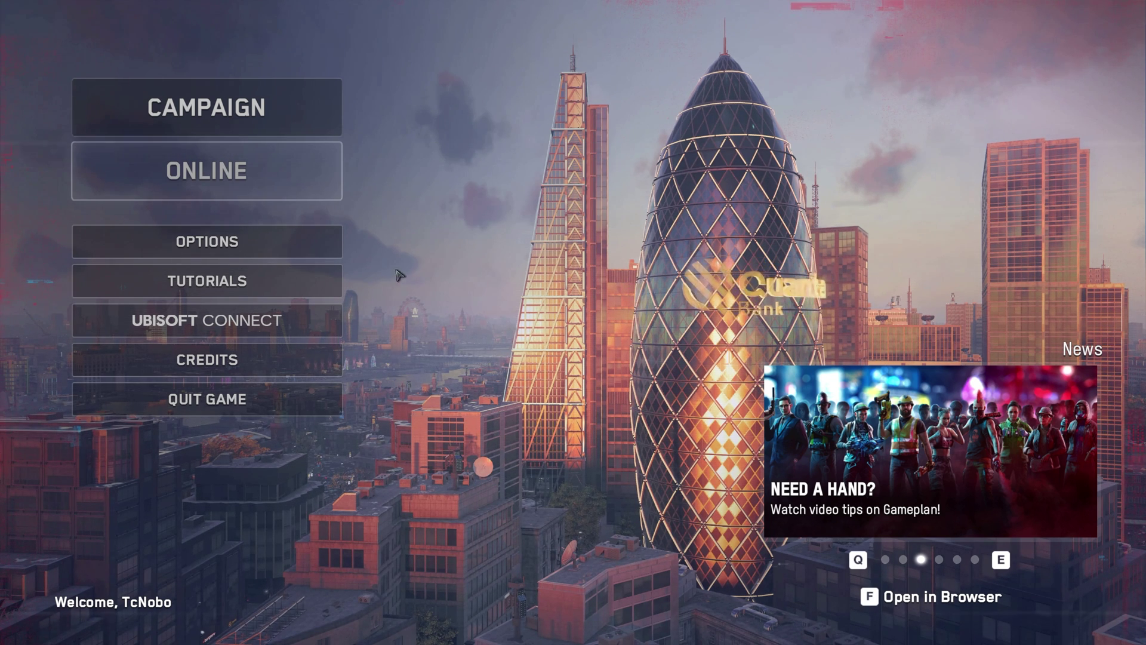
pyautogui.click(245, 258)
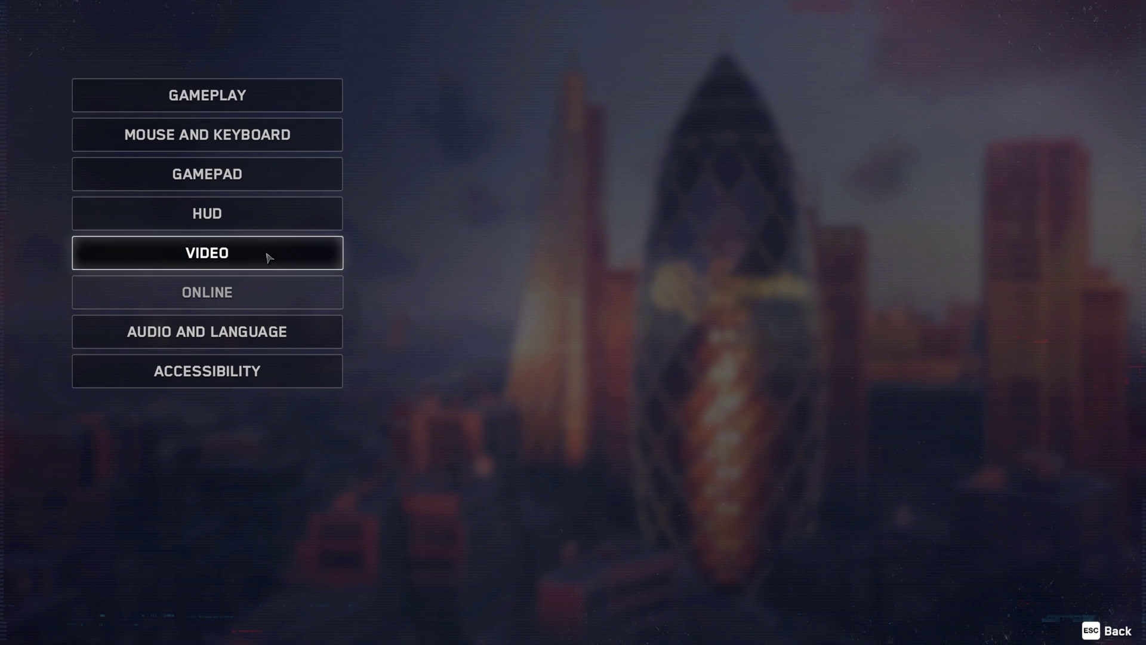
pyautogui.click(268, 256)
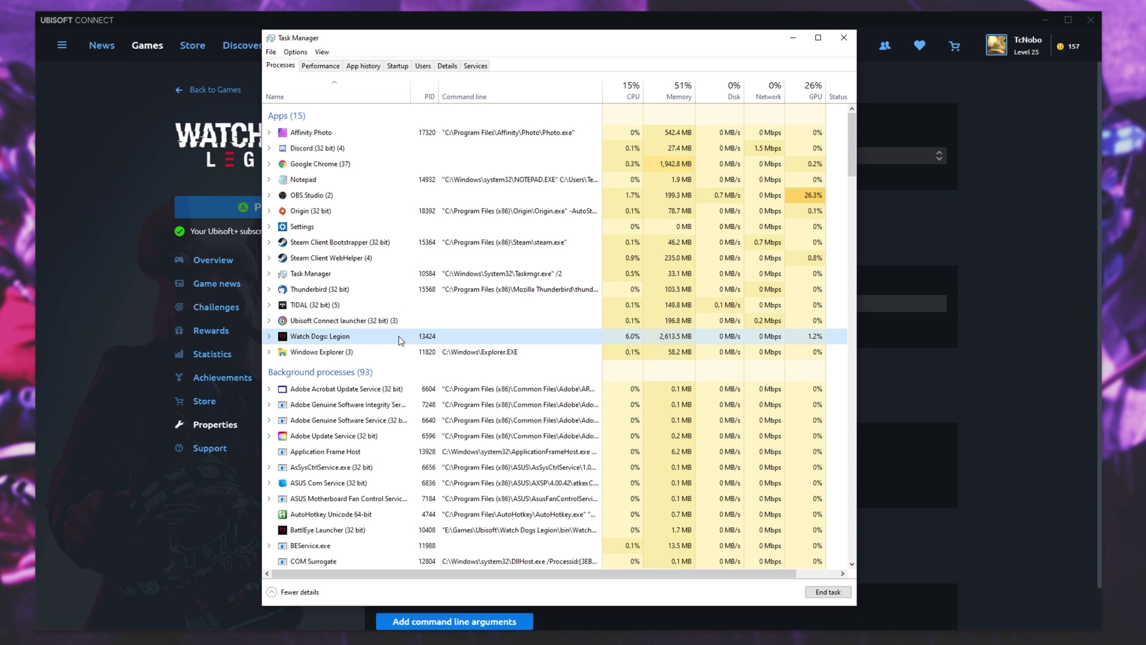
# Step: In Task Manager, locate the WatchDogsLegion.exe process in the detailed list and change its priority to High
pyautogui.rightClick(400, 340)
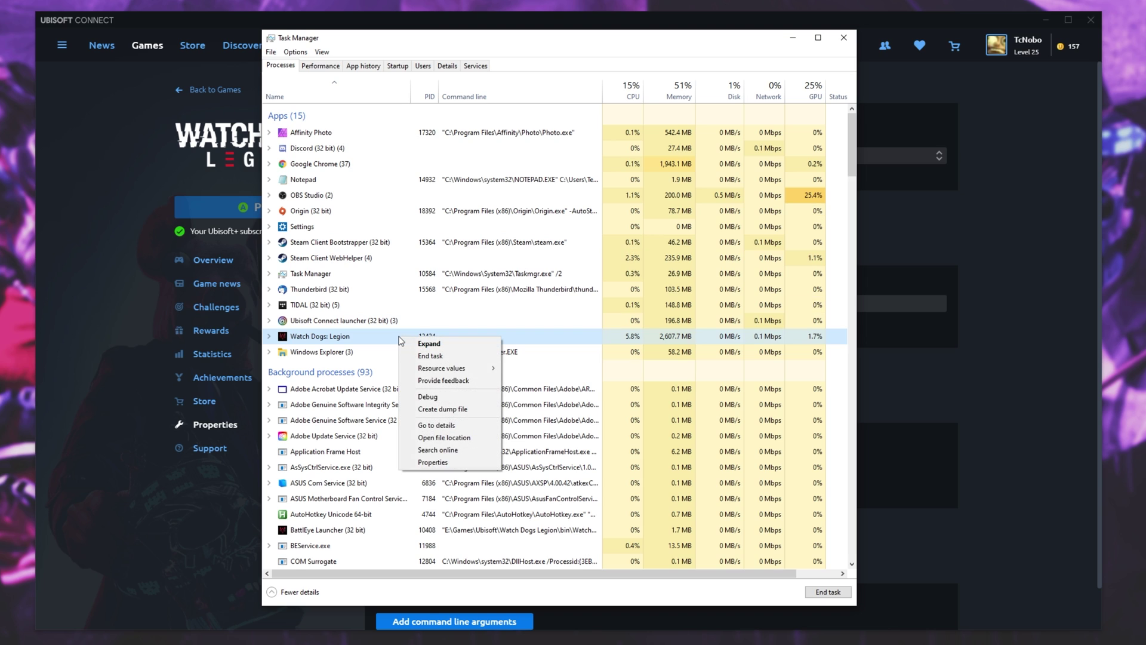
pyautogui.click(459, 425)
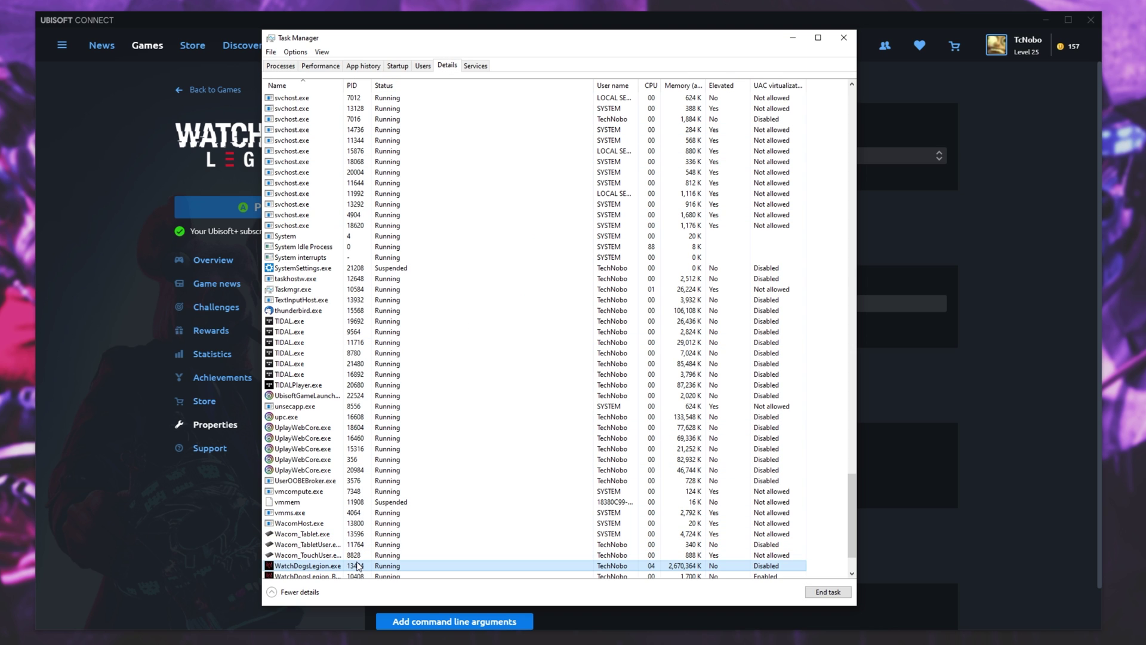
pyautogui.scroll(-2, 352, 549)
pyautogui.rightClick(337, 503)
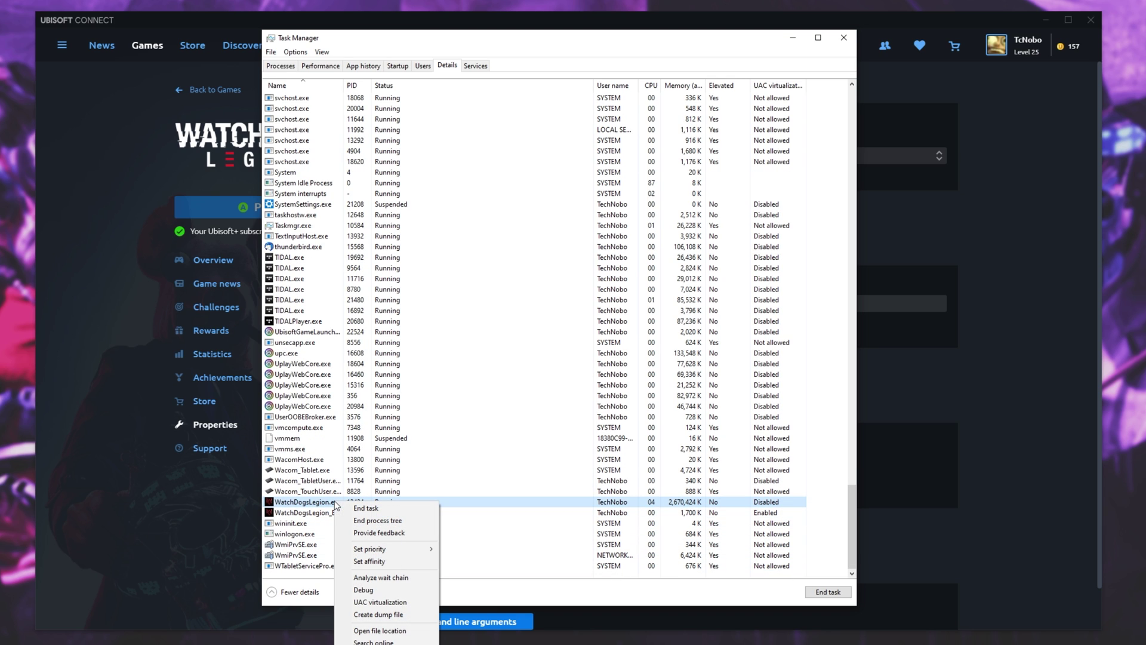
pyautogui.click(369, 550)
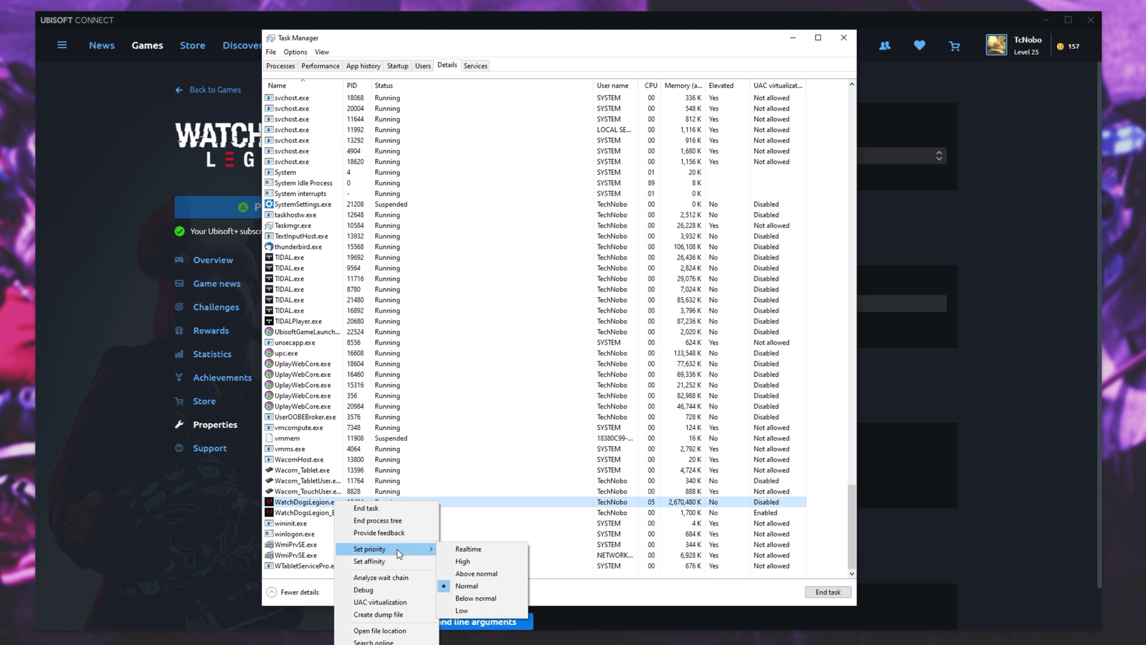
pyautogui.click(500, 562)
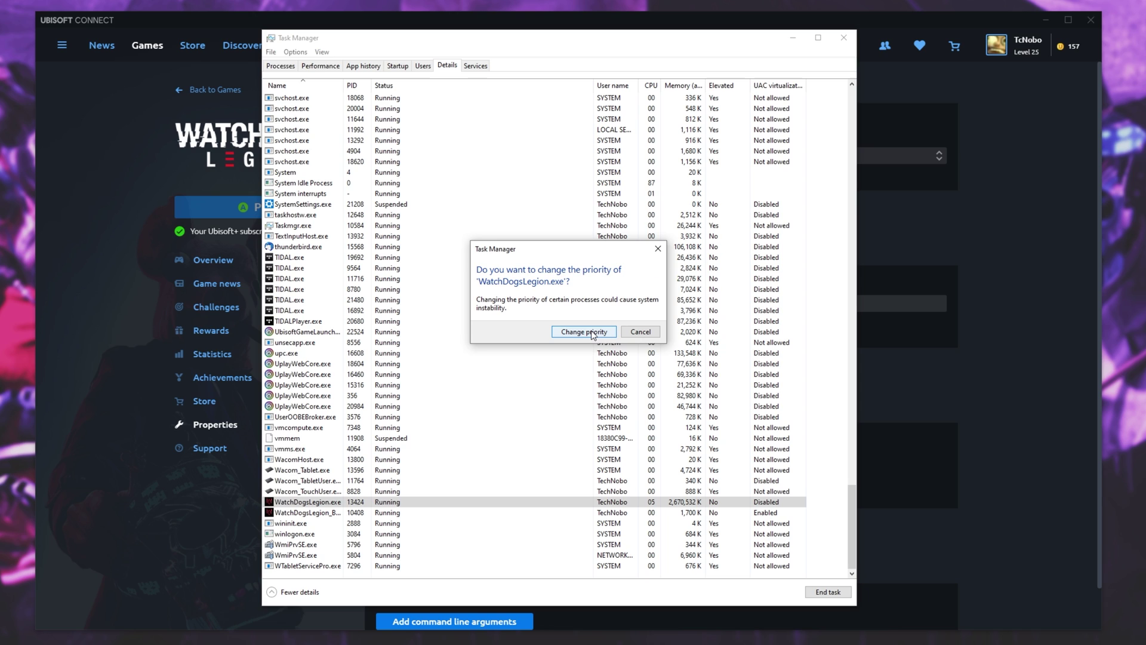
pyautogui.click(592, 333)
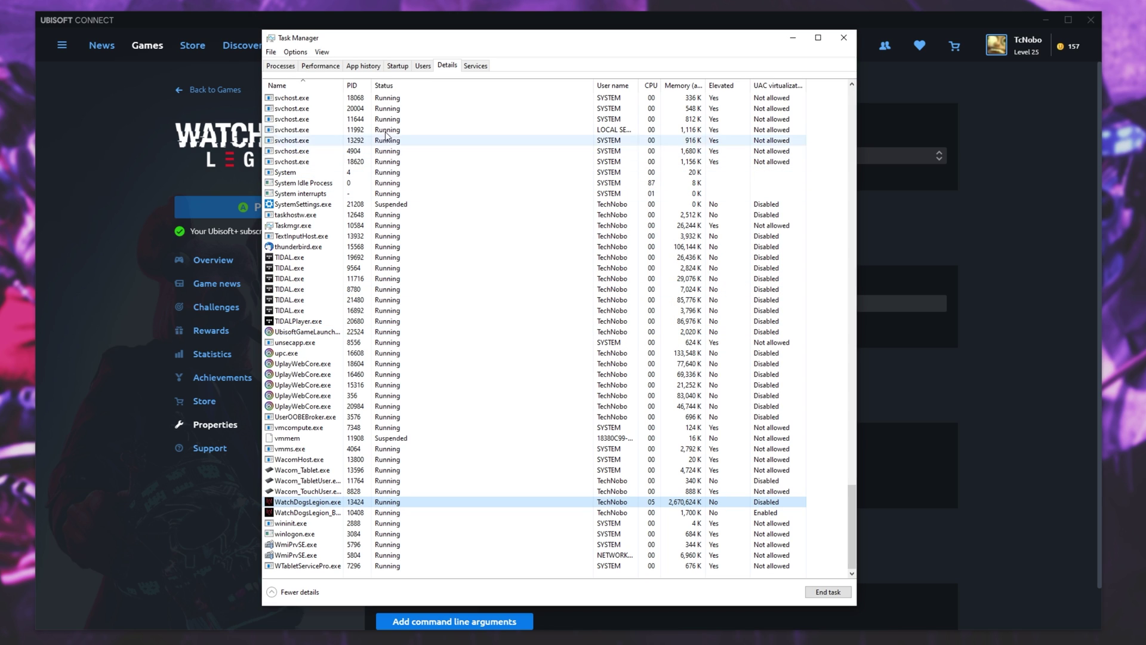
# Step: Switch from Task Manager back to Watch Dogs: Legion, leave its video options and quit the game to desktop
pyautogui.click(281, 66)
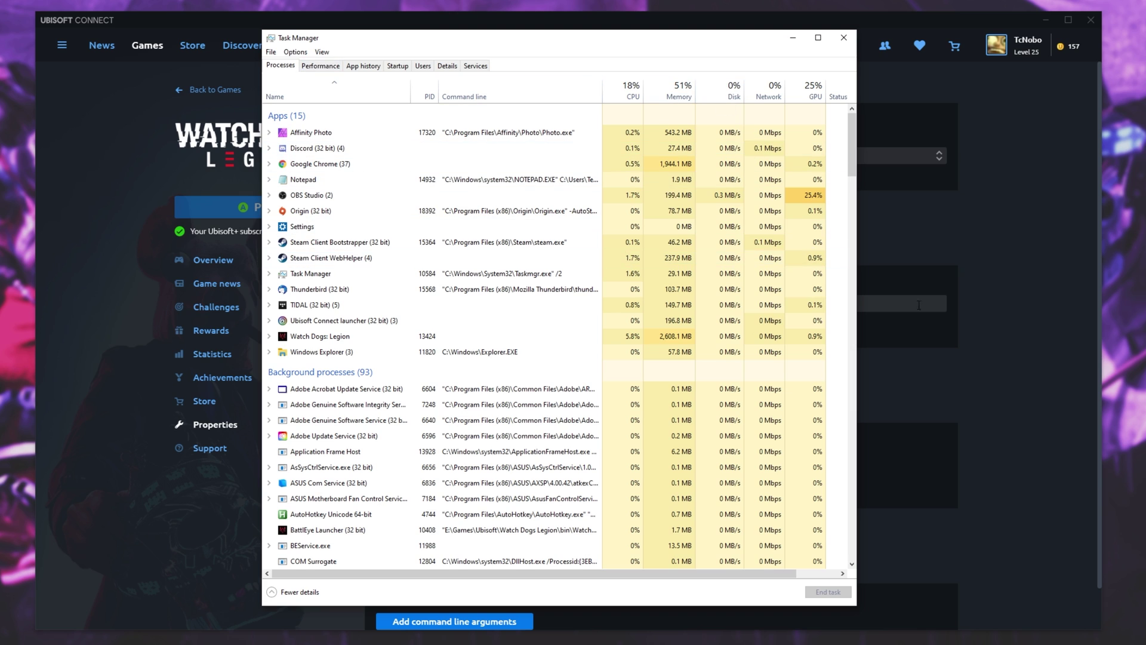
pyautogui.click(919, 305)
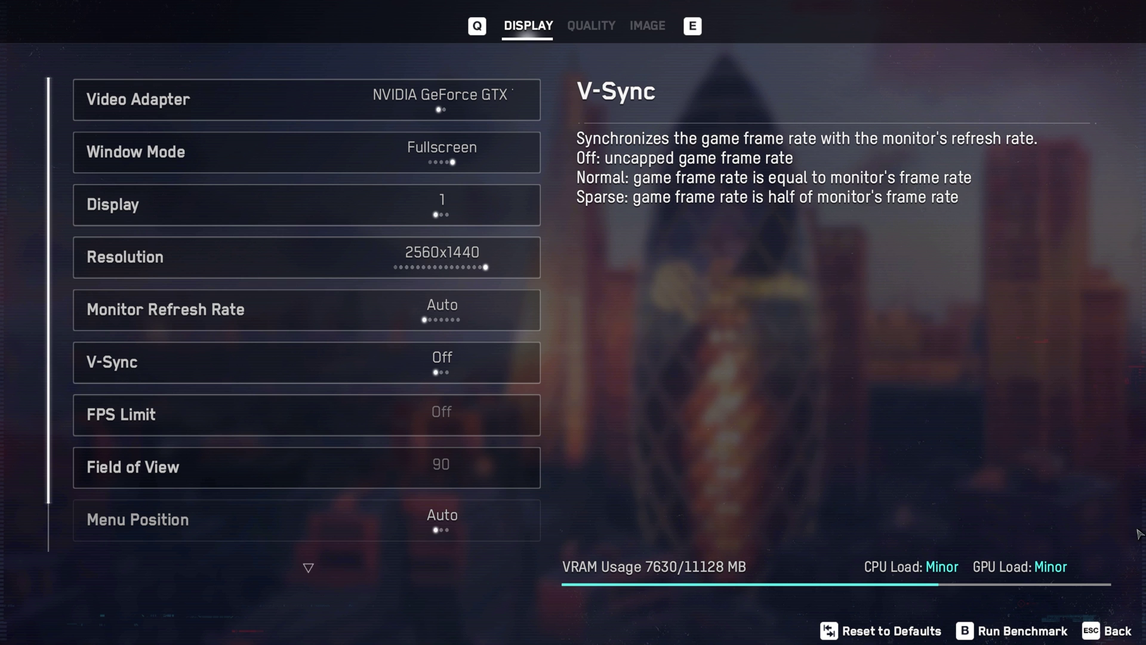
pyautogui.press('Escape')
pyautogui.press('Escape')
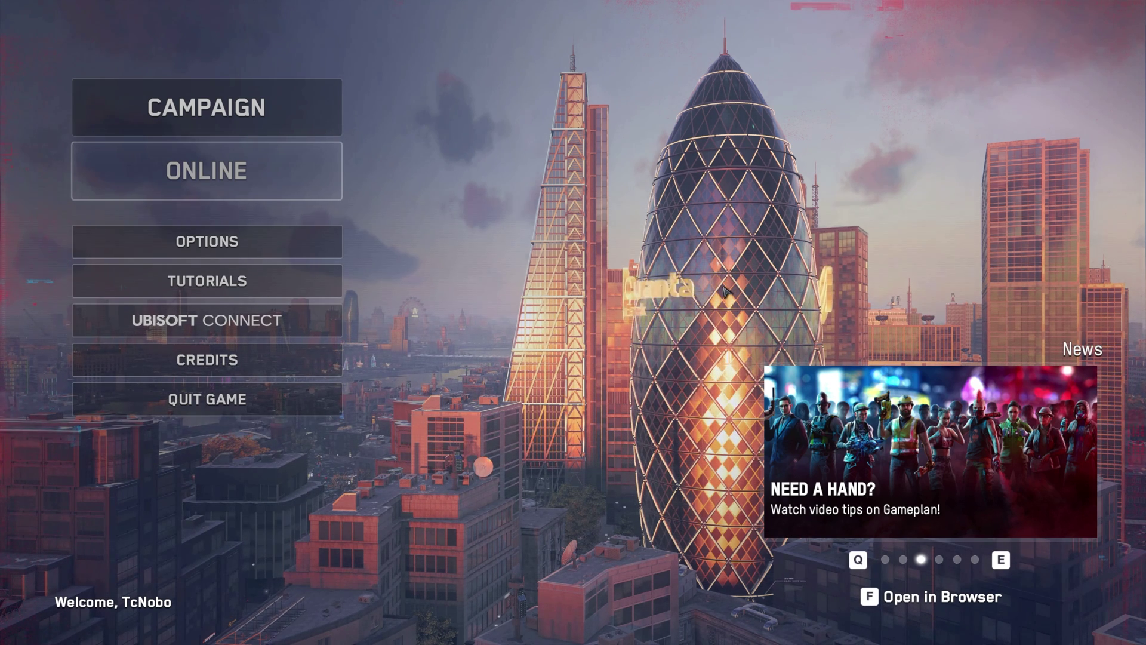
pyautogui.click(289, 396)
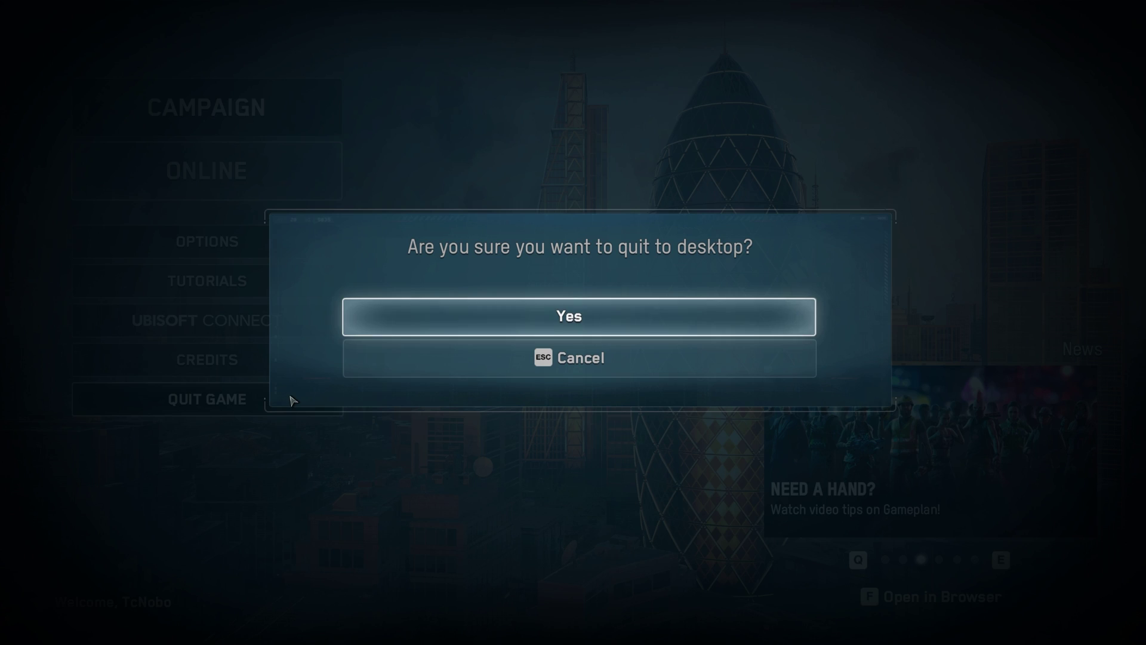
pyautogui.click(489, 319)
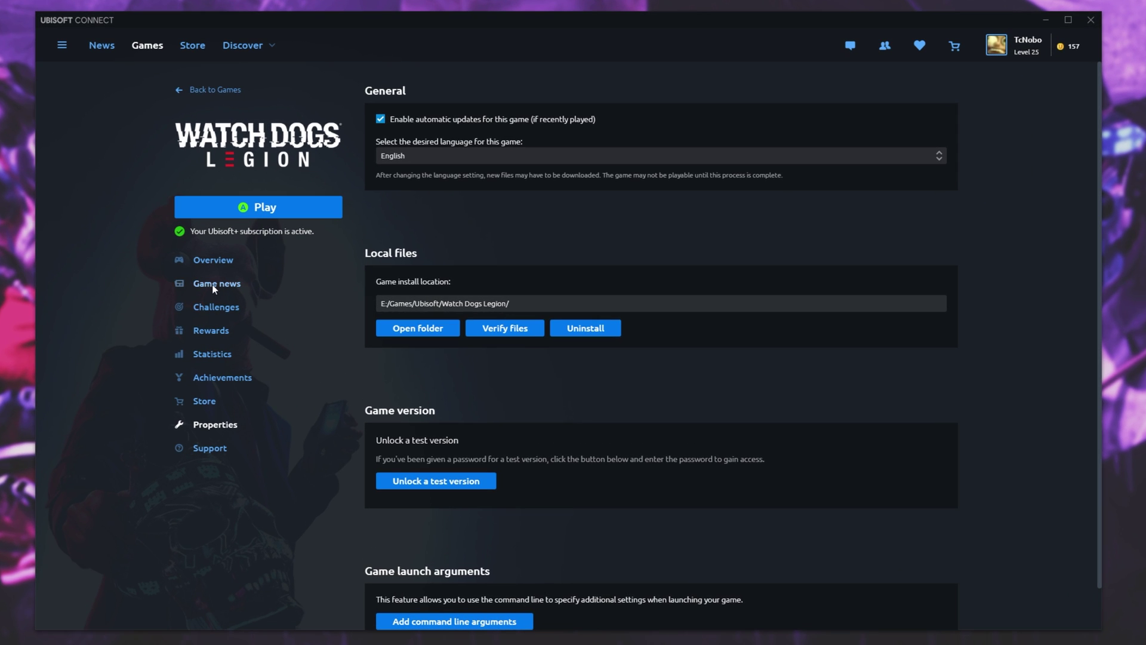
# Step: Look at the ESET Internet Security tray options for pausing protection, leaving them unchanged
pyautogui.click(277, 276)
pyautogui.click(216, 425)
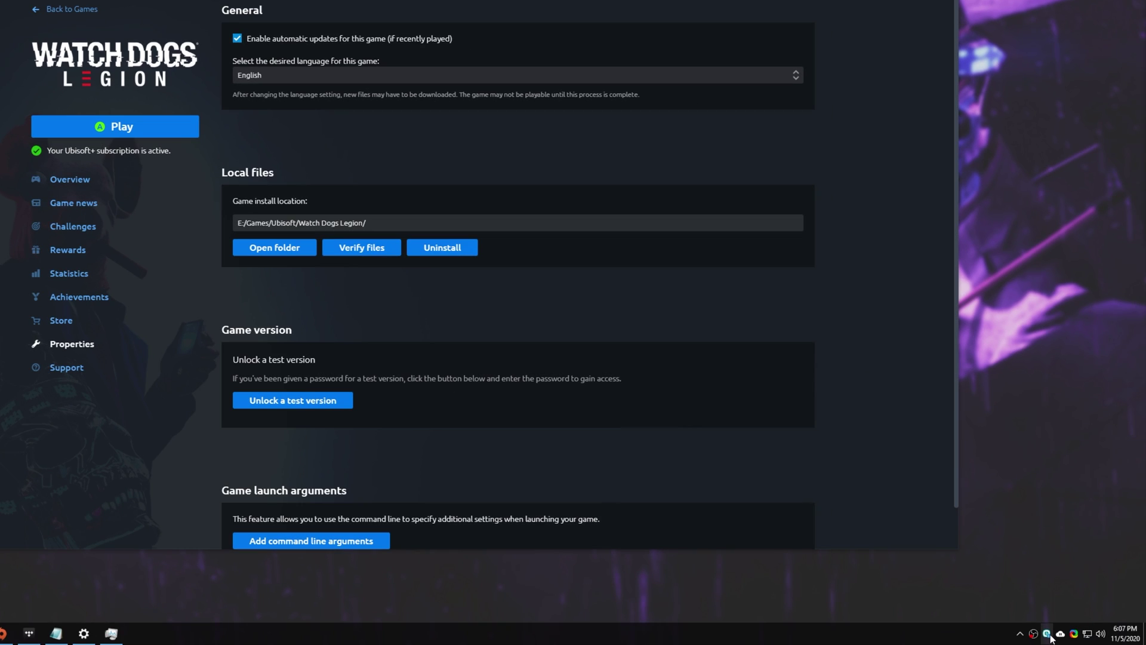
pyautogui.rightClick(1049, 635)
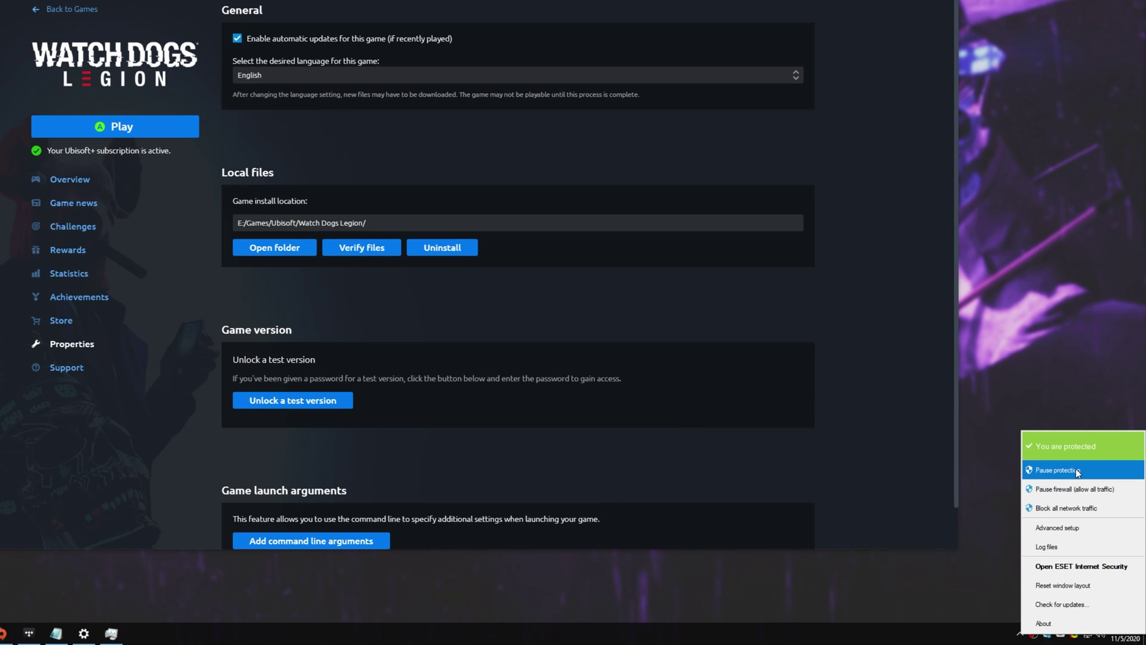
pyautogui.click(920, 215)
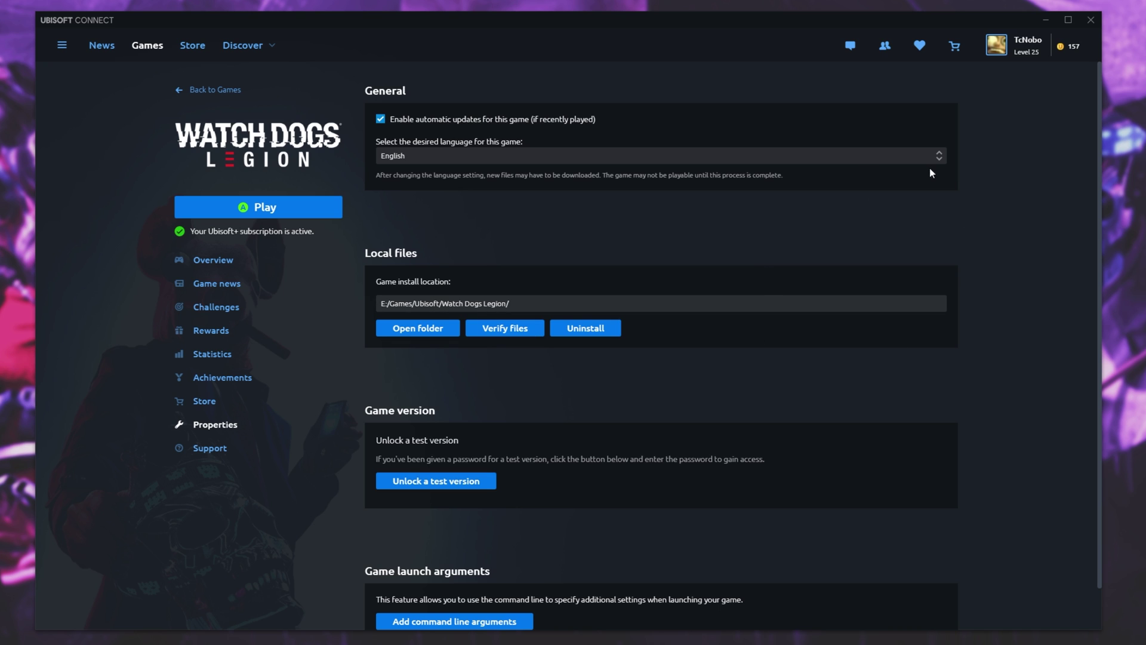
# Step: Minimize Ubisoft Connect, launch System Configuration with msconfig and hide all Microsoft services in its services list
pyautogui.click(1046, 20)
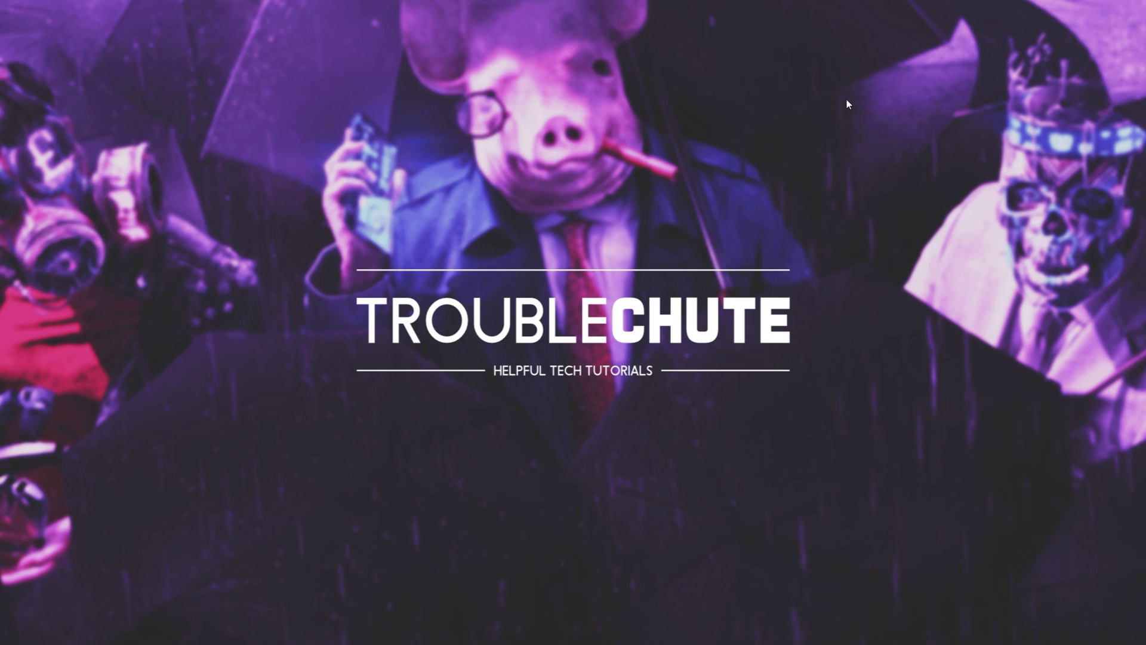
pyautogui.press('super+r')
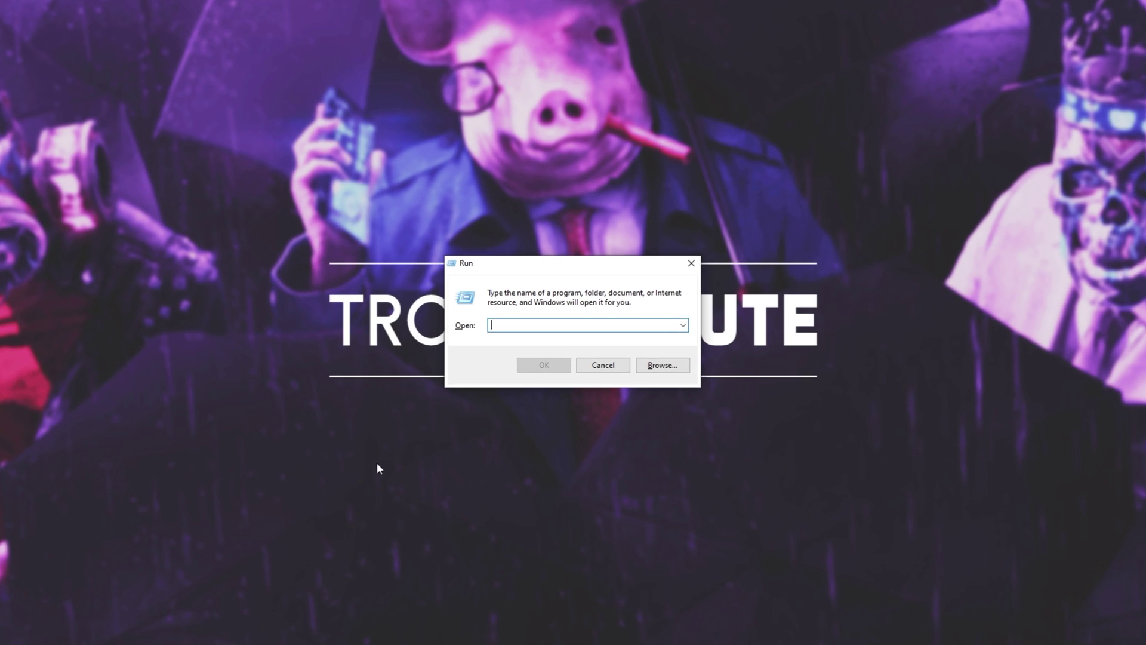
pyautogui.write('msconfig')
pyautogui.press('Return')
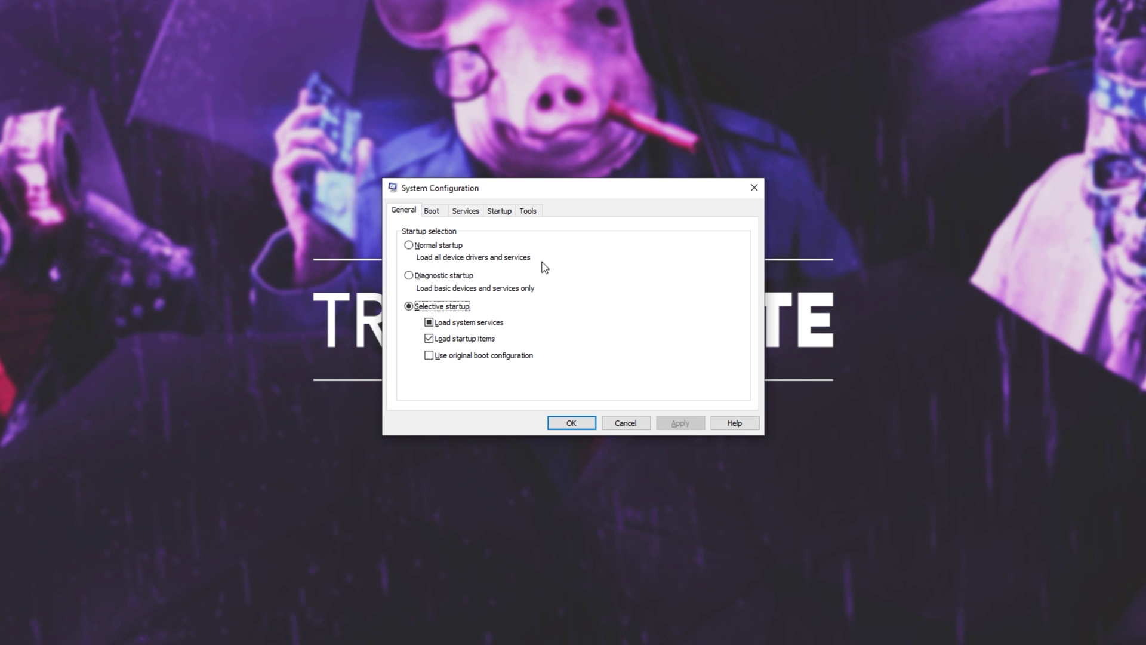
pyautogui.click(465, 213)
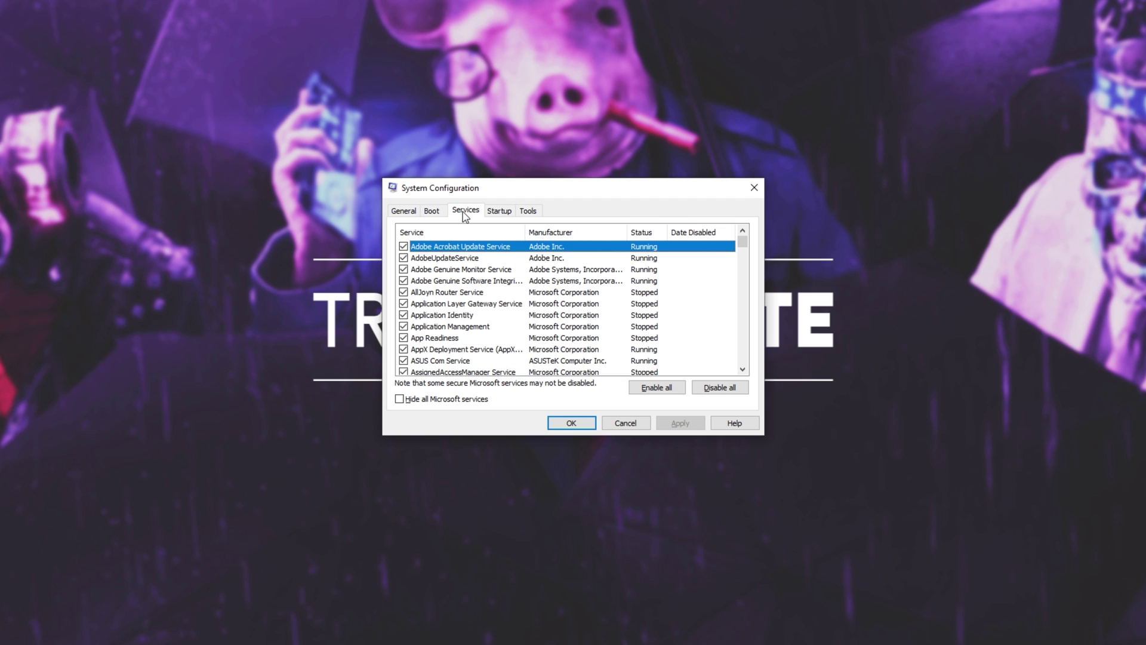
pyautogui.click(427, 401)
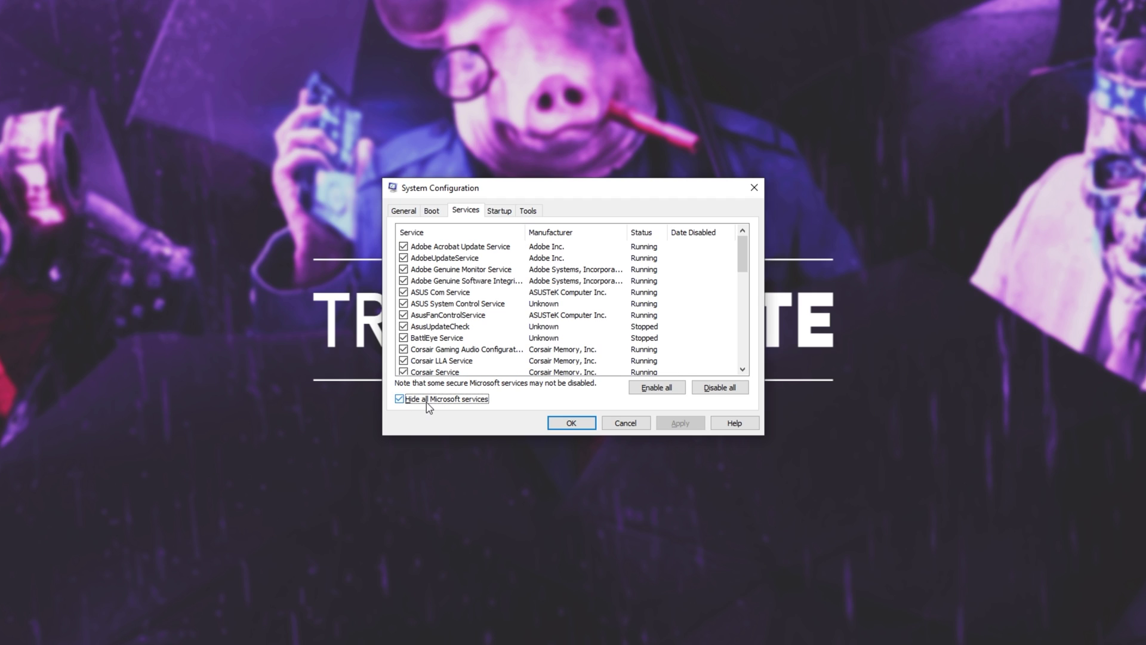